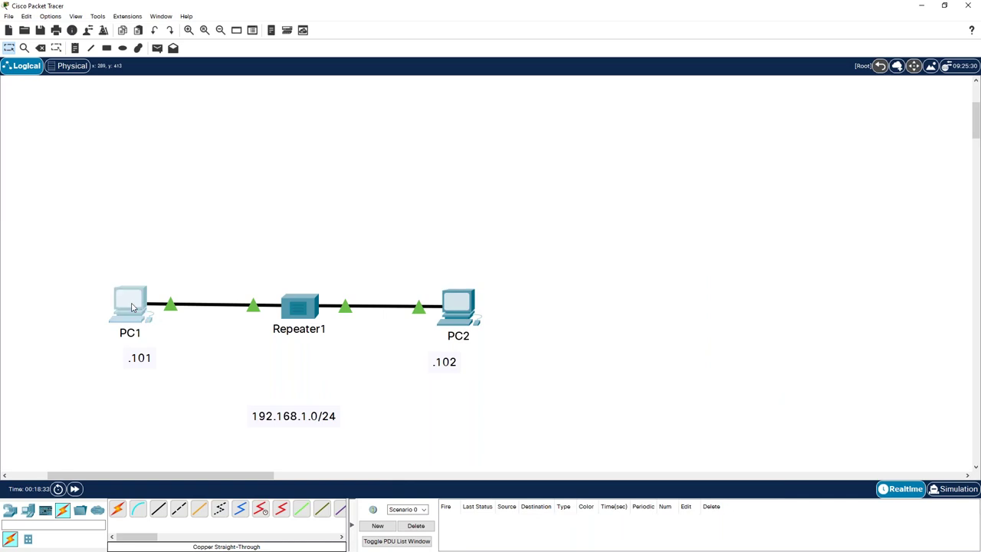
# Run ipconfig /all in PC1's command prompt, in an enlarged window, and page through to the end of the output.
pyautogui.moveTo(314, 96); pyautogui.dragTo(97, 55)
pyautogui.click(486, 122)
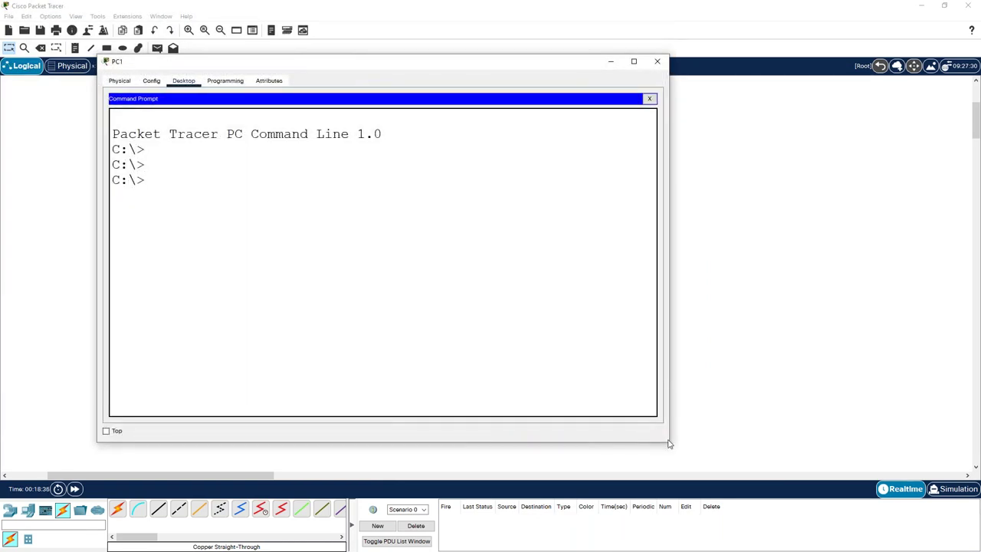
pyautogui.moveTo(668, 441); pyautogui.dragTo(938, 528)
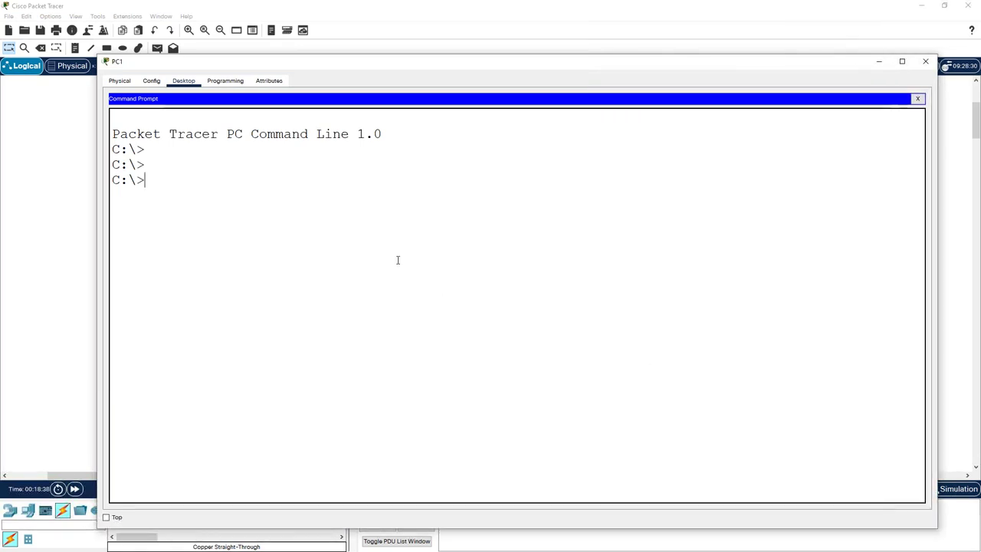
pyautogui.write('ipconfig /all')
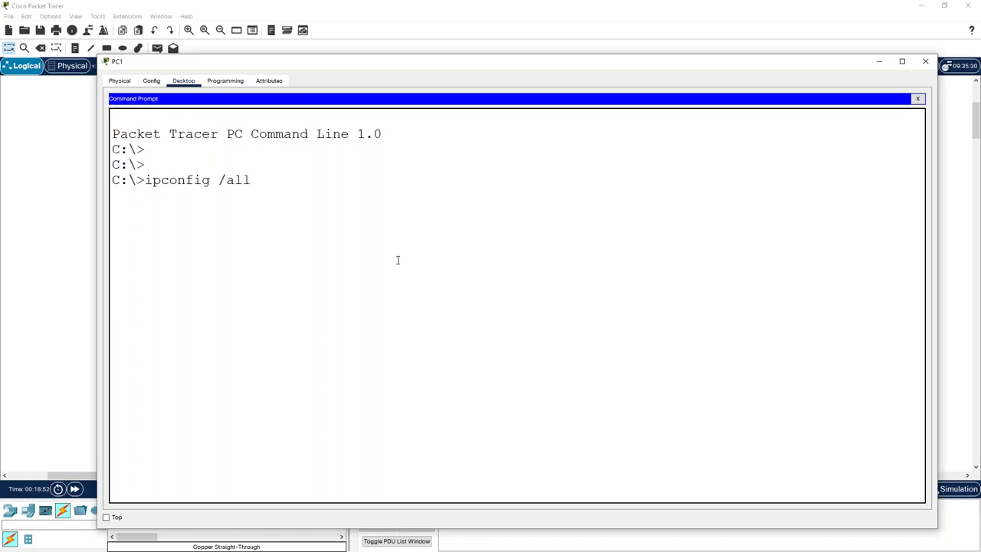
pyautogui.press('Return')
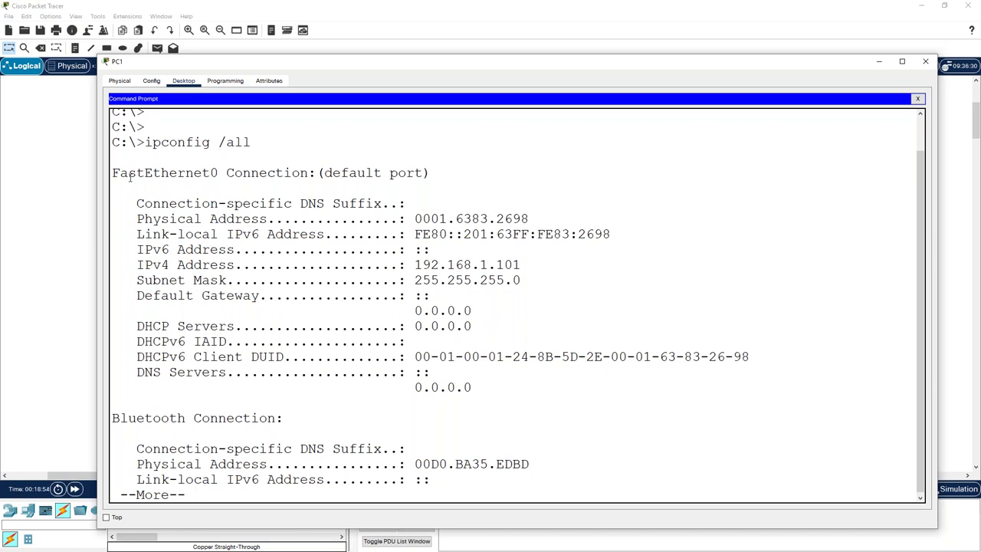
pyautogui.press('space')
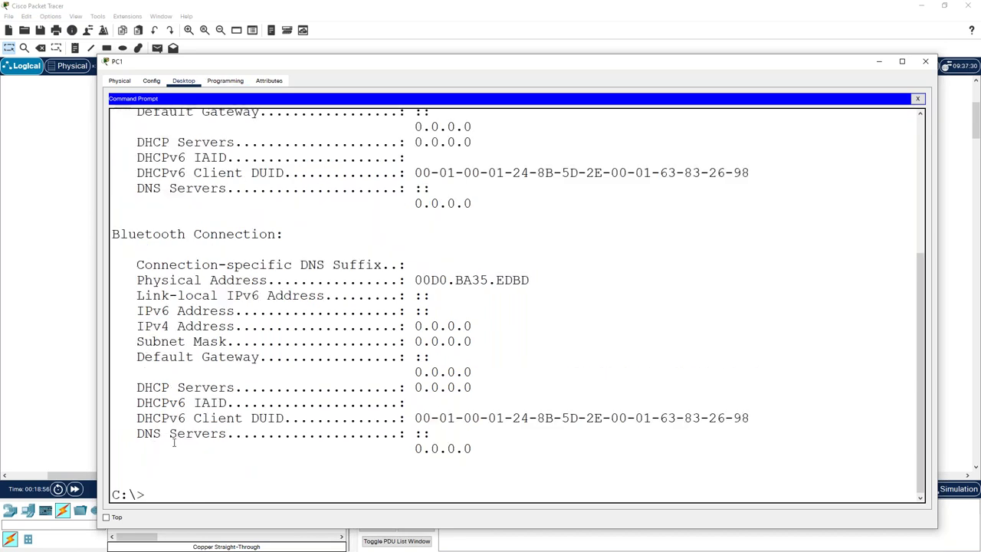
# Copy the physical address of PC1's FastEthernet0 connection from the ipconfig output.
pyautogui.scroll(2, 175, 437)
pyautogui.scroll(2, 175, 436)
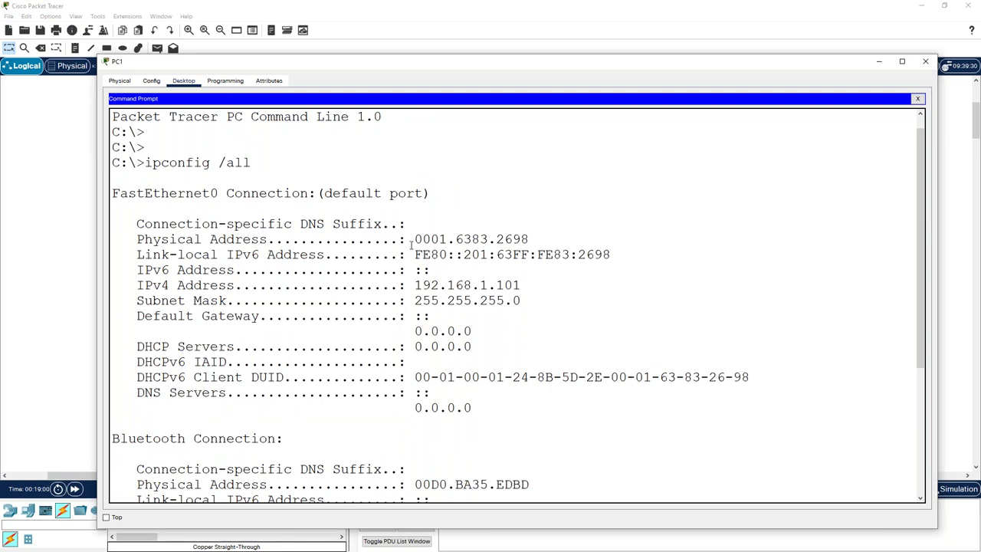
pyautogui.moveTo(414, 239); pyautogui.dragTo(539, 246)
pyautogui.rightClick(491, 235)
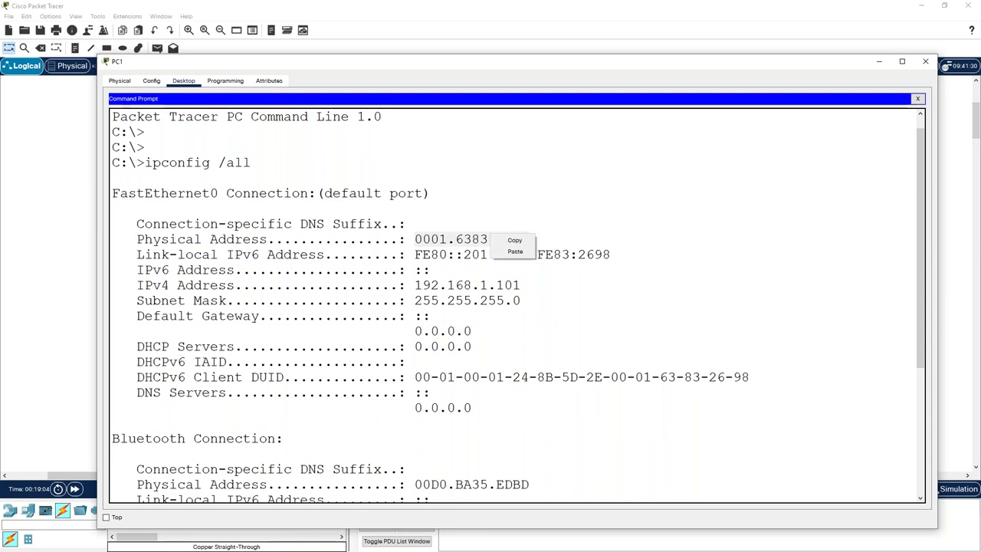
pyautogui.click(512, 241)
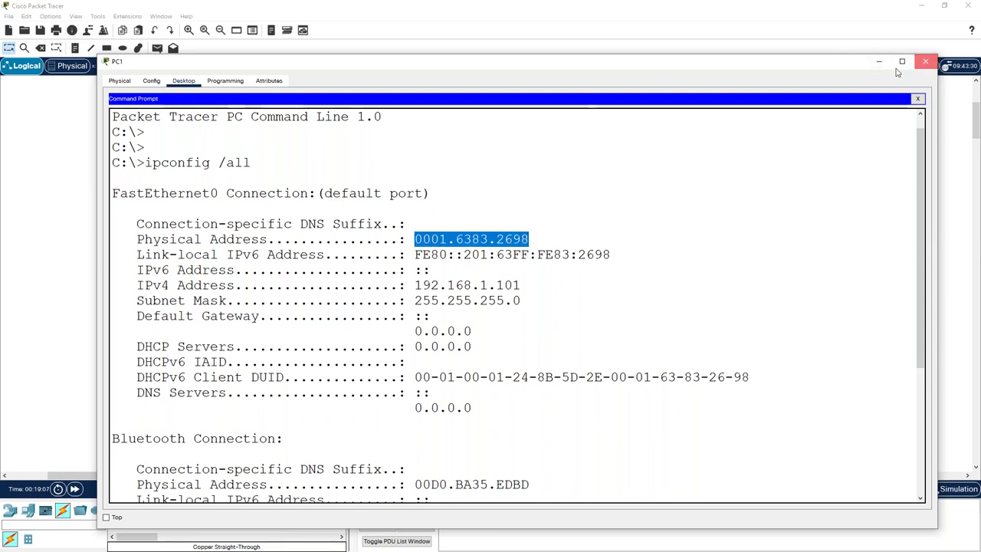
# Close the PC1 window and place a note with the copied address 0001.6383.2698 below PC1's .101 label.
pyautogui.click(925, 63)
pyautogui.click(79, 49)
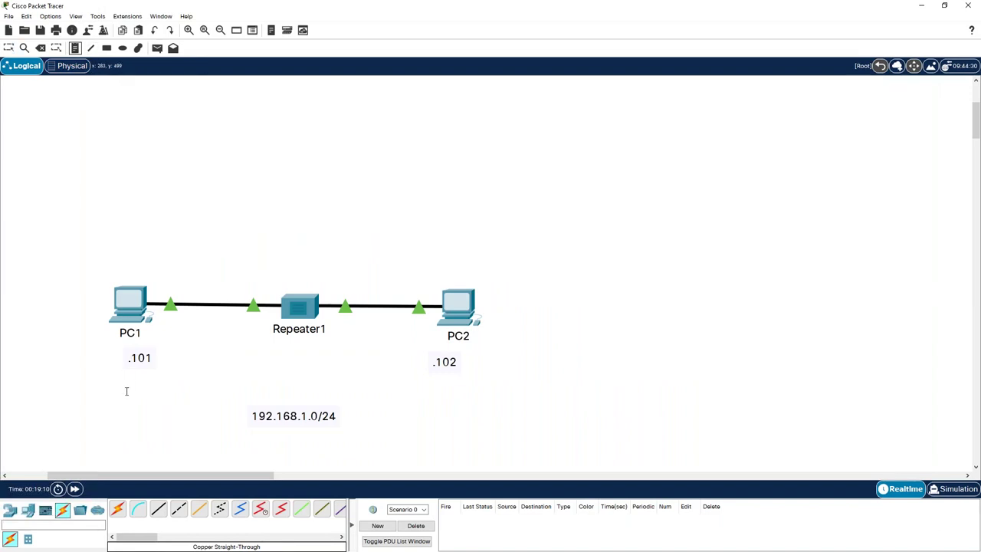
pyautogui.click(117, 375)
pyautogui.hotkey('ctrl', 'v')
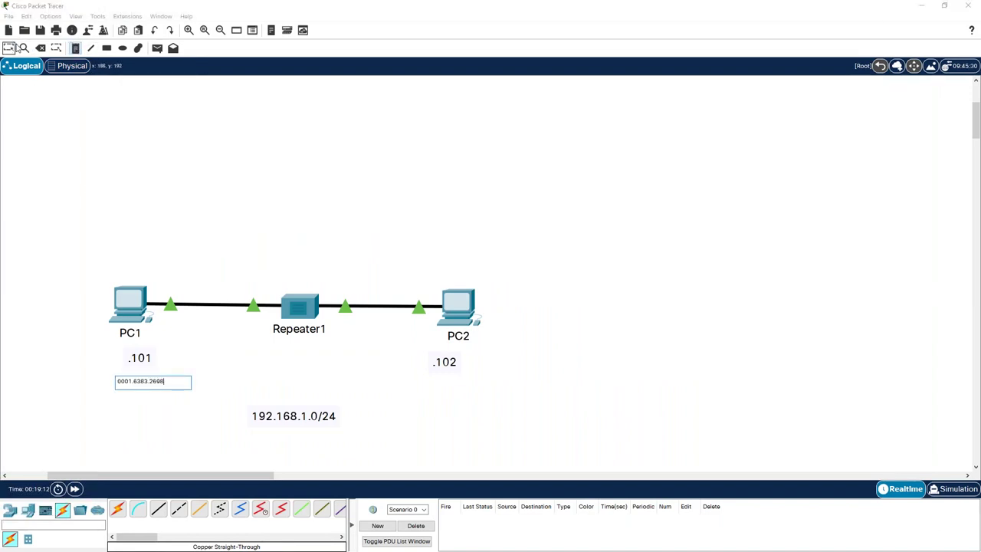
pyautogui.click(8, 47)
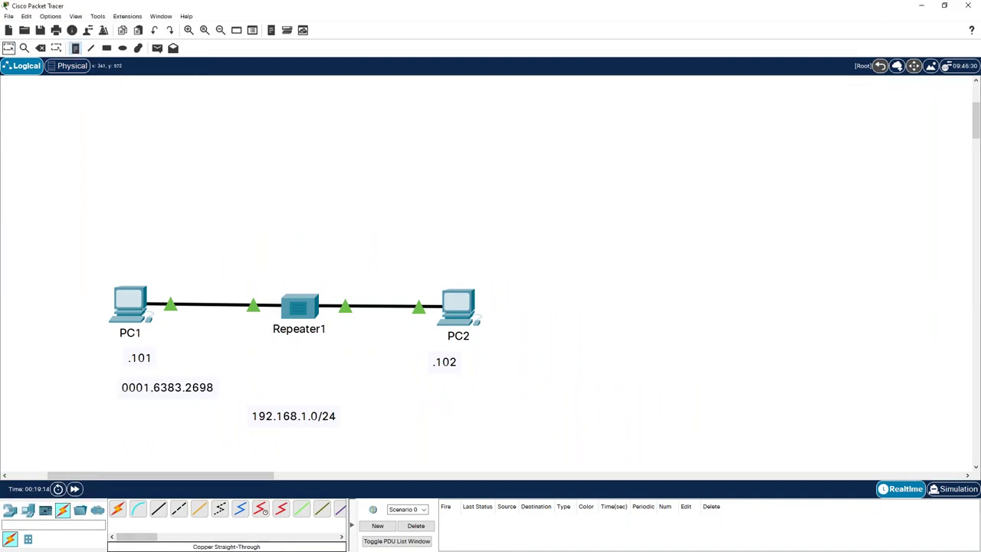
# Switch to Notepad and paste 0001.6383.2698 as the ETHER SRC address of the Echo-Request packet.
pyautogui.hotkey('alt', 'Tab')
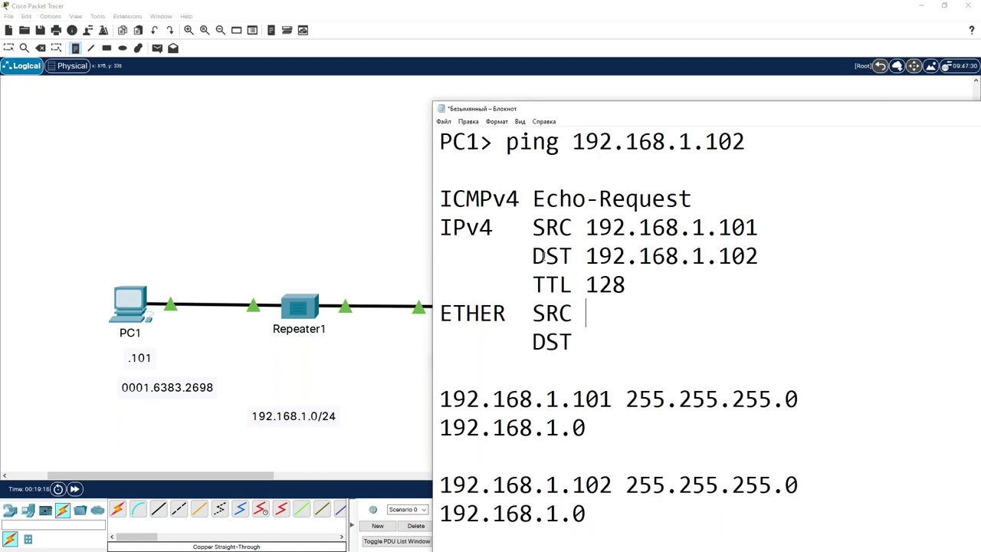
pyautogui.hotkey('ctrl', 'v')
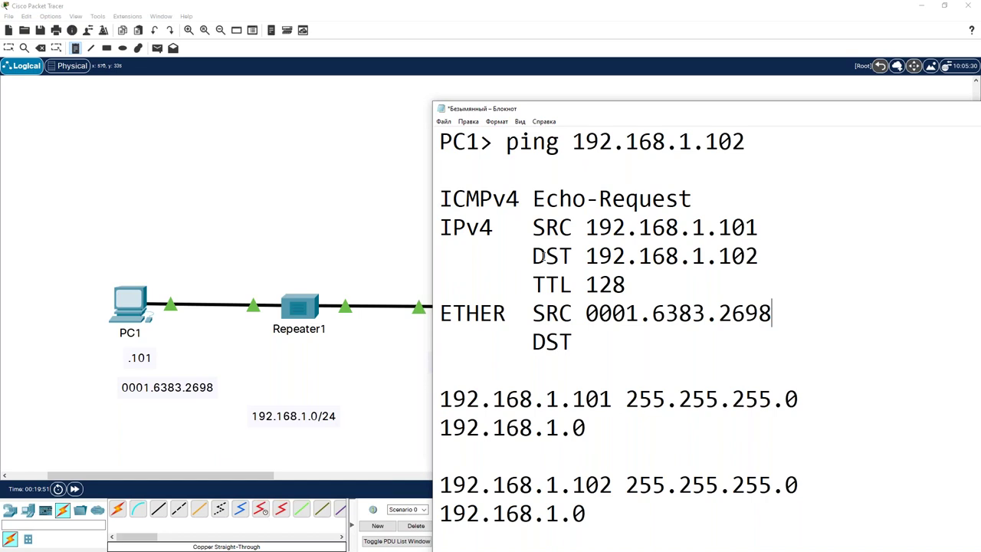
pyautogui.moveTo(746, 141); pyautogui.dragTo(569, 142)
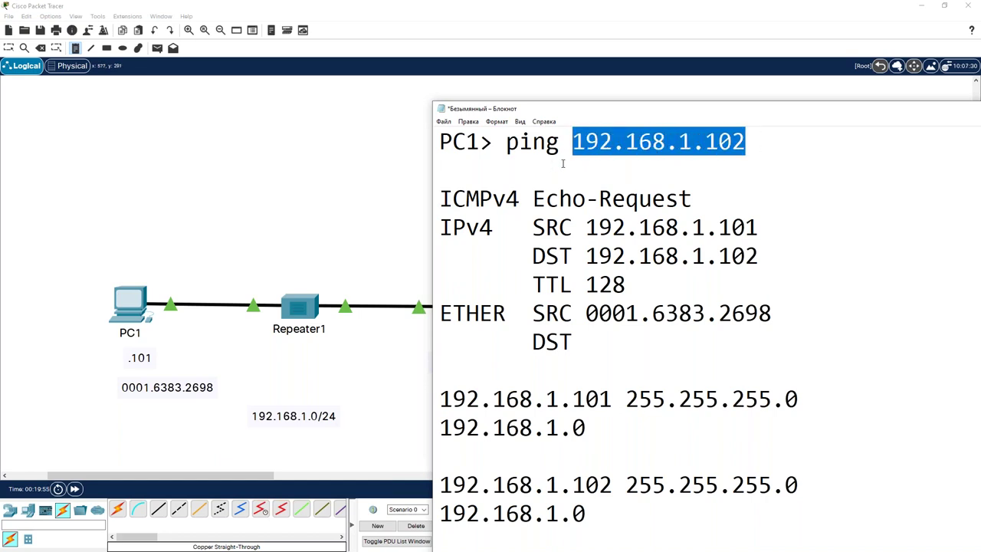
pyautogui.click(600, 338)
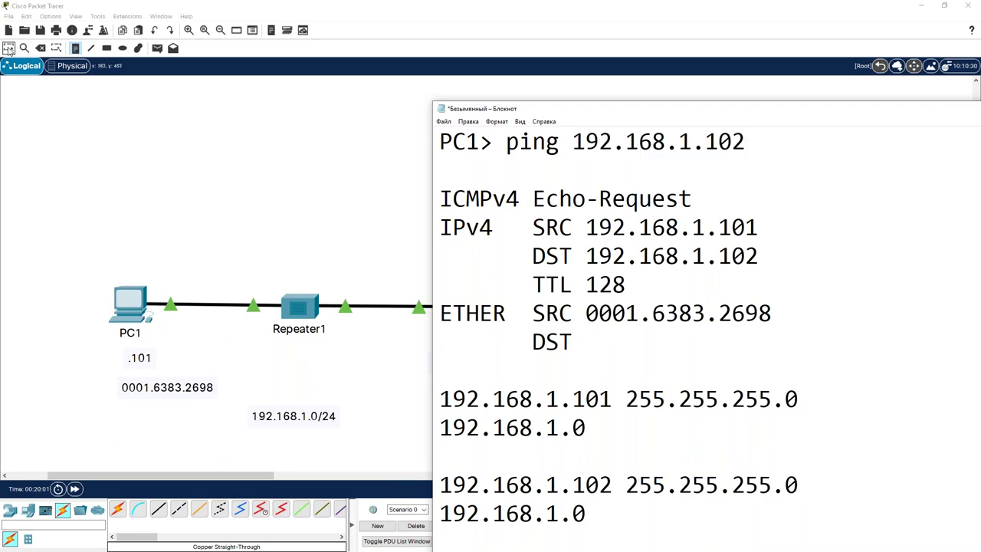
# Switch to Packet Tracer and display PC1's ARP table with arp -a in its command prompt, and minimize the window.
pyautogui.click(9, 48)
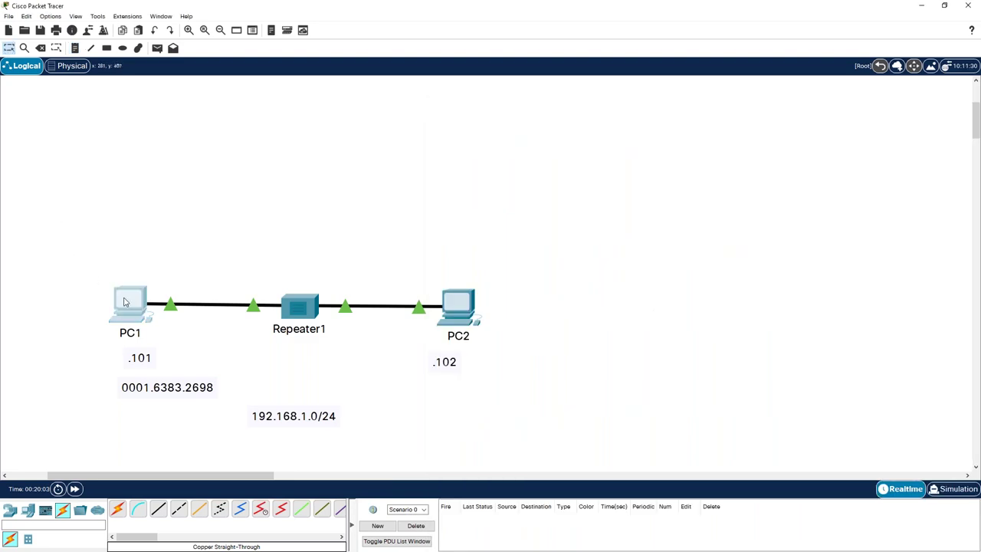
pyautogui.click(126, 302)
pyautogui.click(551, 162)
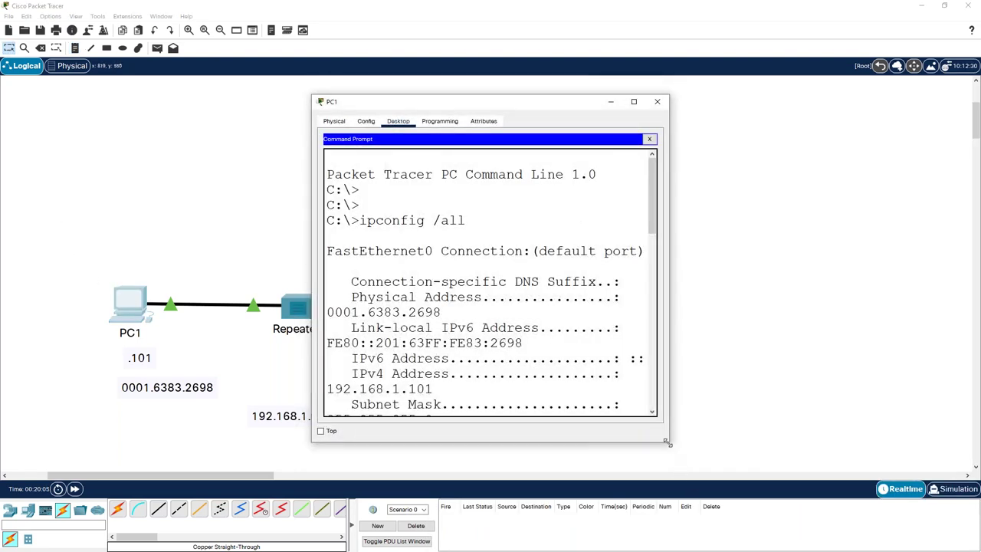
pyautogui.moveTo(668, 443); pyautogui.dragTo(945, 473)
pyautogui.scroll(-10, 655, 380)
pyautogui.write('ra')
pyautogui.press('BackSpace')
pyautogui.press('BackSpace')
pyautogui.write('arp -a')
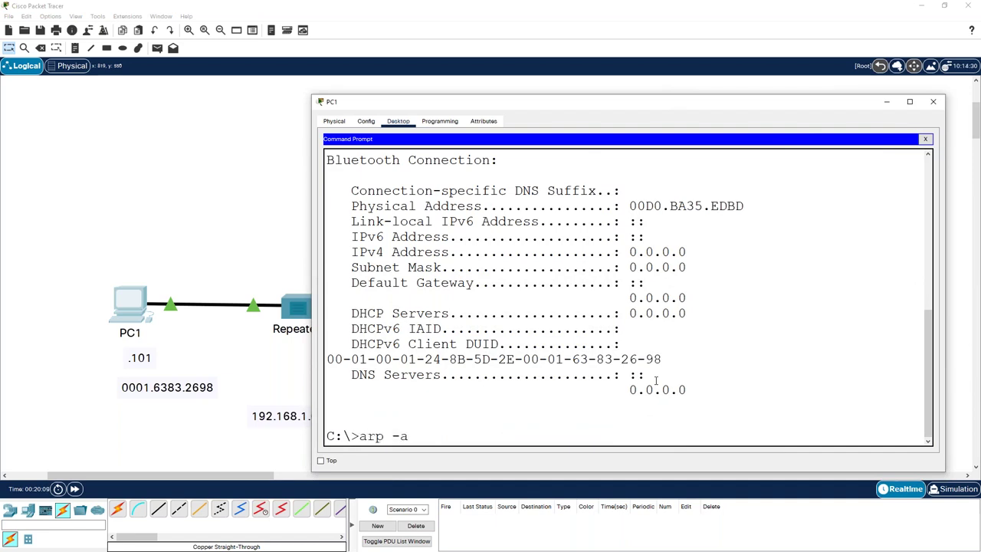
pyautogui.press('Return')
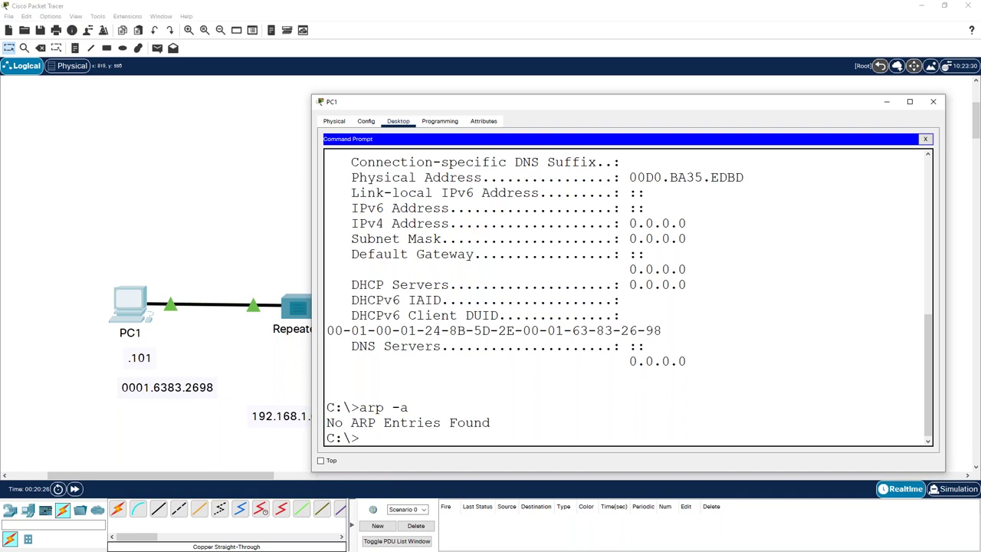
pyautogui.click(888, 102)
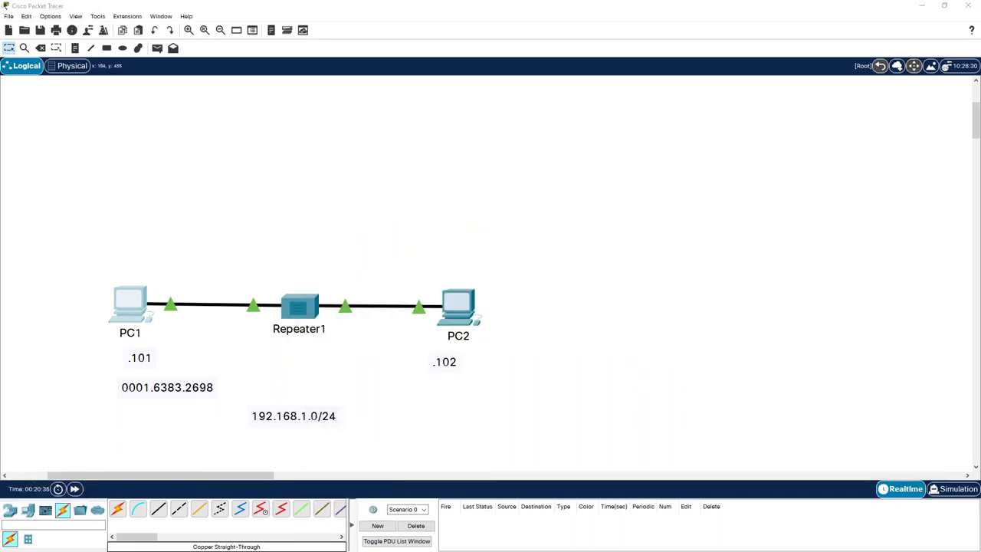
# Switch to Notepad and enter ??? as the ETHER DST address of the Echo-Request packet.
pyautogui.hotkey('alt', 'Tab')
pyautogui.write('???')
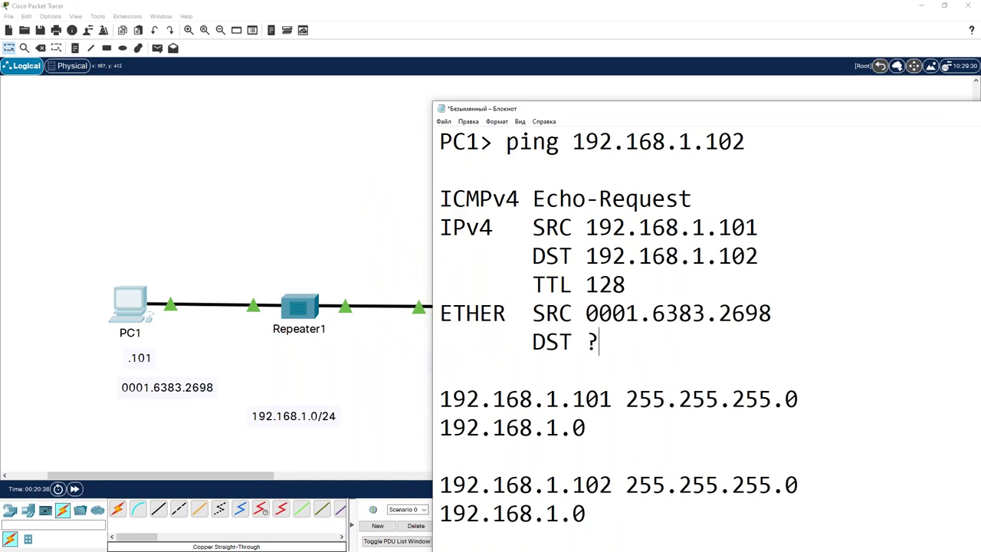
pyautogui.moveTo(800, 290)
pyautogui.mouseDown()
pyautogui.moveTo(771, 205)
pyautogui.moveTo(627, 175)
pyautogui.moveTo(497, 170)
pyautogui.moveTo(398, 201)
pyautogui.moveTo(410, 322)
pyautogui.moveTo(559, 365)
pyautogui.moveTo(710, 368)
pyautogui.moveTo(881, 224)
pyautogui.moveTo(863, 169)
pyautogui.moveTo(844, 205)
pyautogui.moveTo(870, 205)
pyautogui.mouseUp()
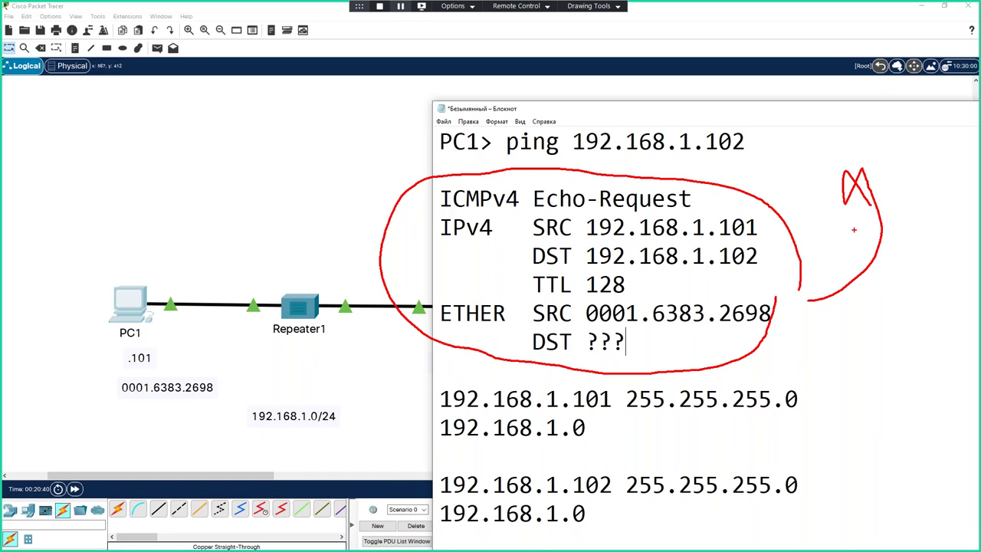
pyautogui.press('Escape')
# Below the Echo-Request packet, add an ARP line reading Request "Who has 192.168.1.102?".
pyautogui.press('Return')
pyautogui.press('Return')
pyautogui.write('ARP')
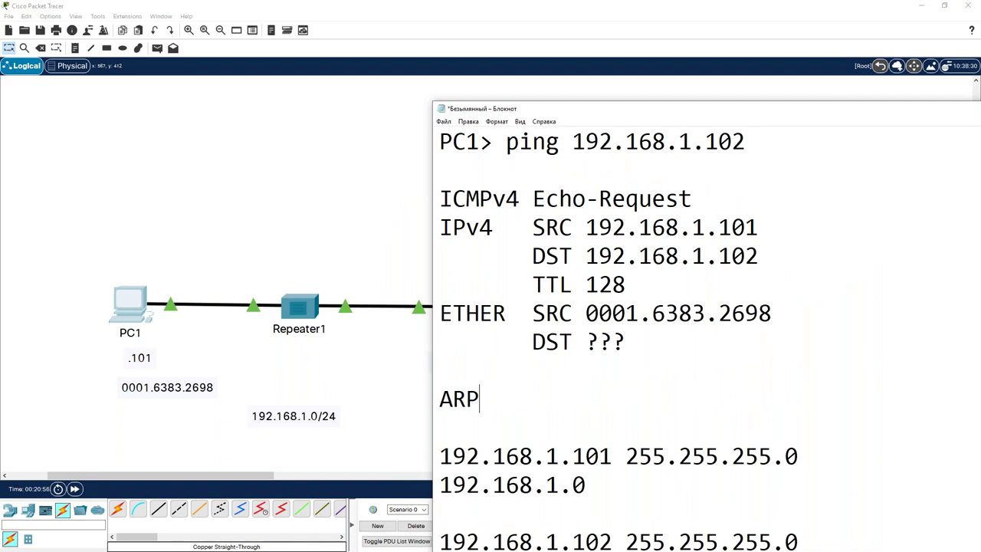
pyautogui.write('    Request')
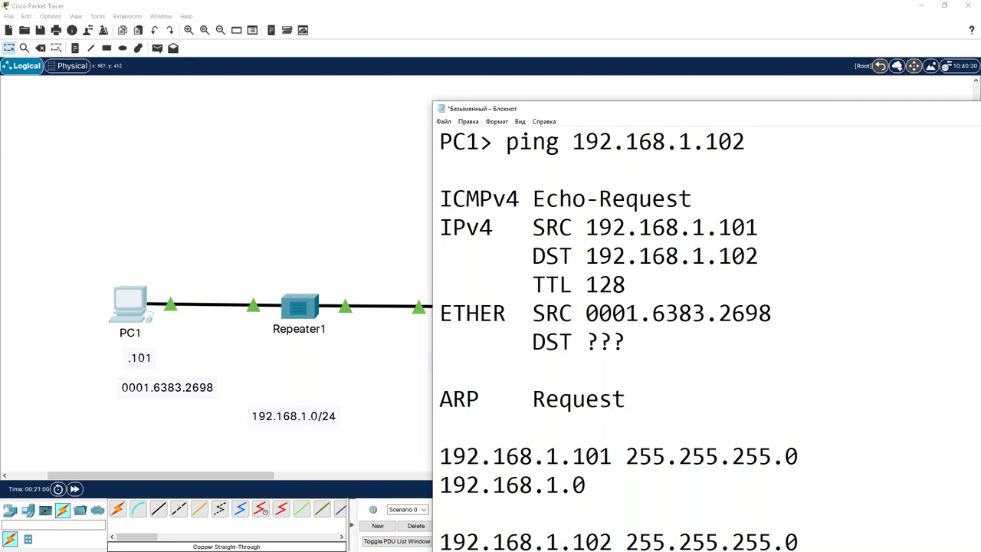
pyautogui.write(' "Whos')
pyautogui.press('BackSpace')
pyautogui.write('hast')
pyautogui.press('BackSpace')
pyautogui.write('192.1')
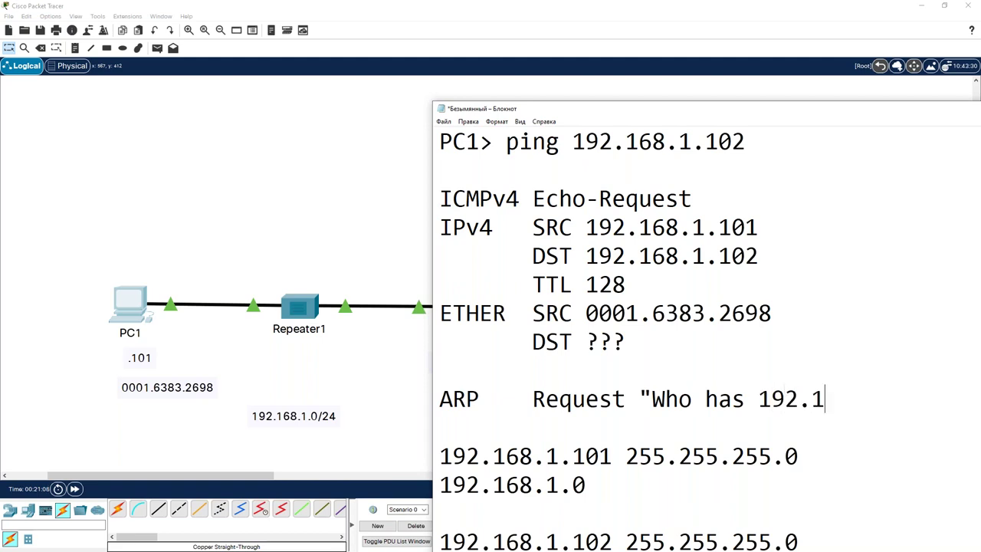
pyautogui.write('68.1.102?"')
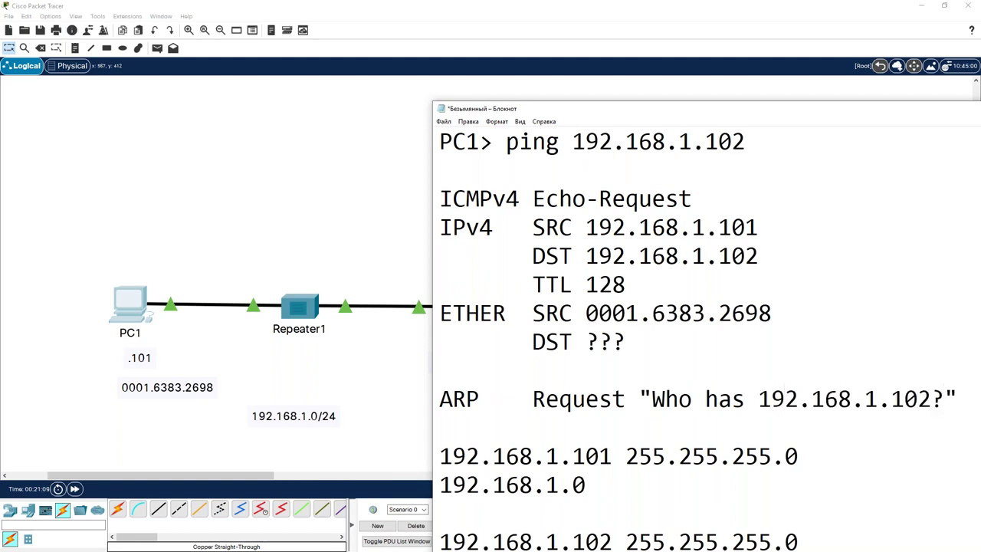
# Add an ETHER SRC line under the ARP request and copy the address 0001.6383.2698 into it from the packet above.
pyautogui.press('Return')
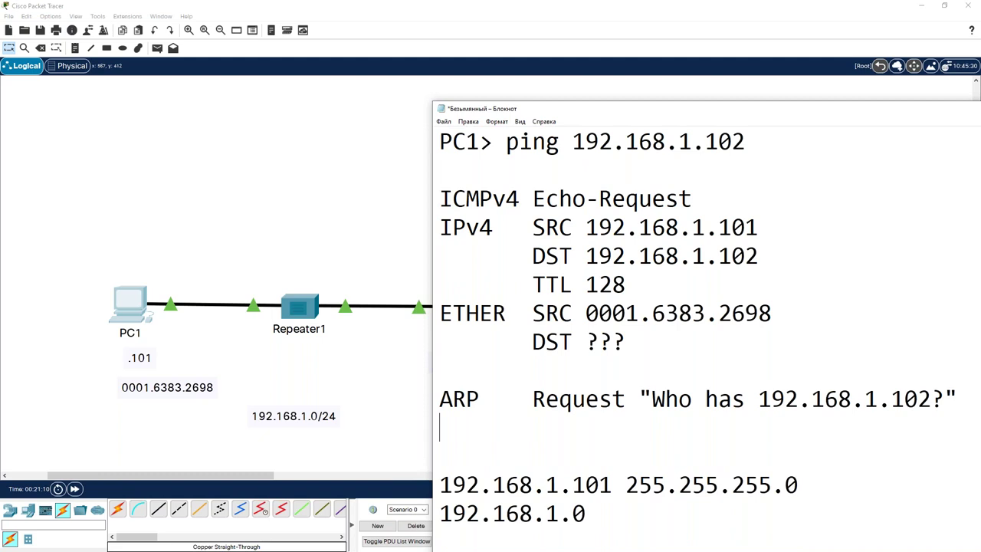
pyautogui.write('ETHER')
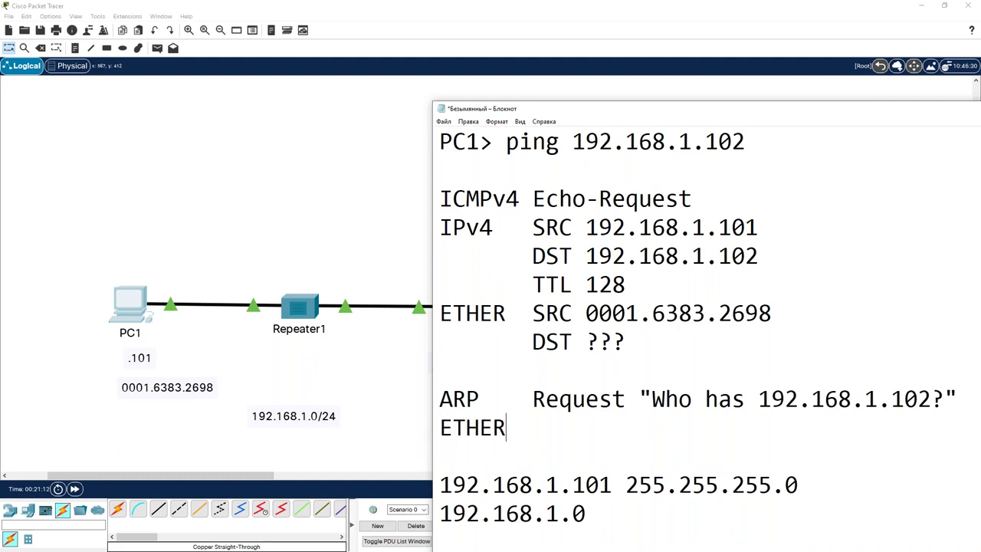
pyautogui.write('  SRC')
pyautogui.moveTo(772, 313); pyautogui.dragTo(576, 318)
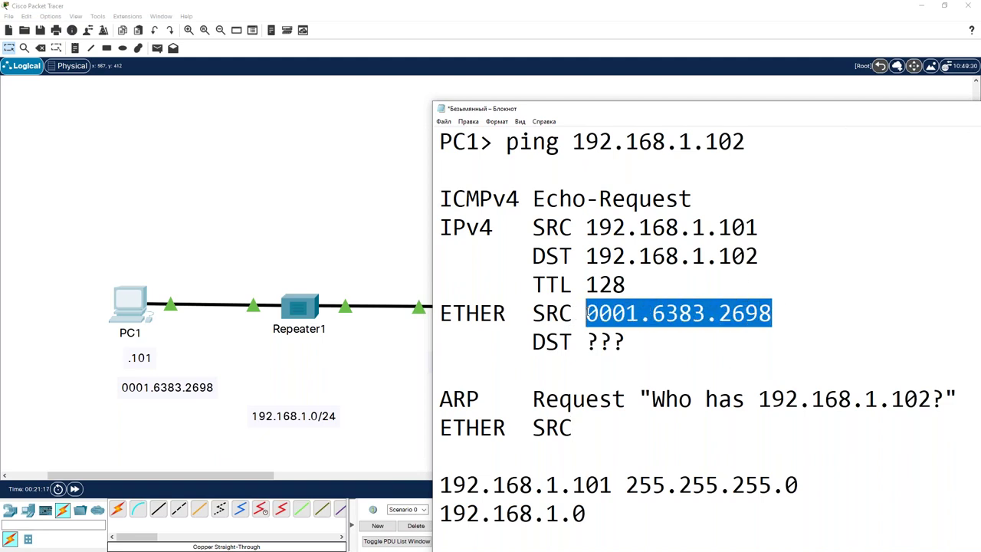
pyautogui.hotkey('ctrl', 'c')
pyautogui.click(593, 414)
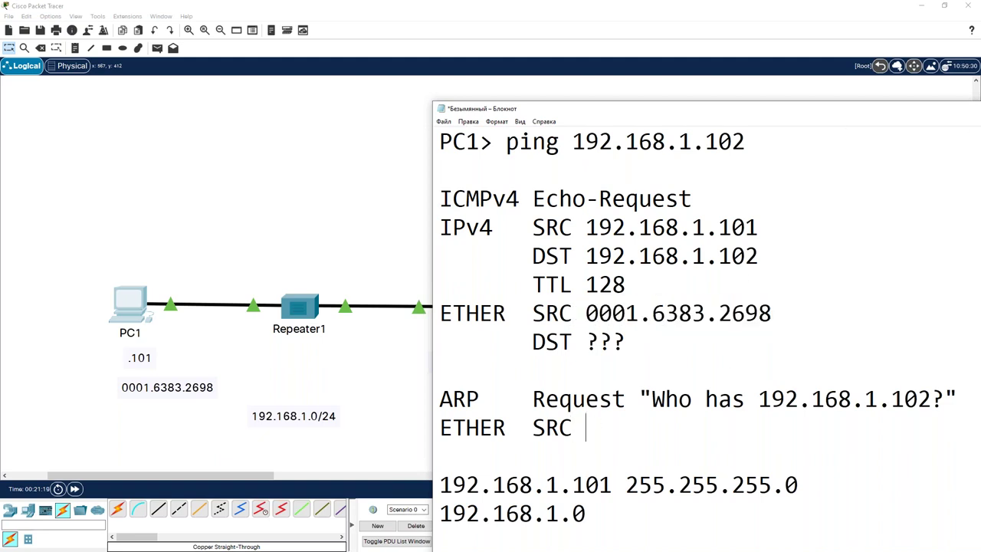
pyautogui.hotkey('ctrl', 'v')
# Add the DST address ffff.ffff.ffff under the ARP request's ETHER SRC line, and return to Packet Tracer.
pyautogui.press('Return')
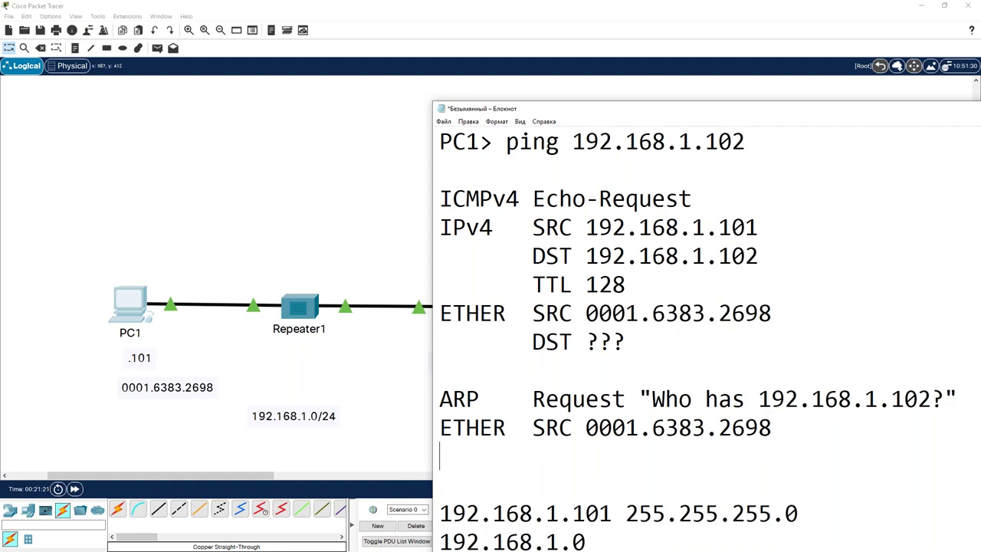
pyautogui.write('DST ff')
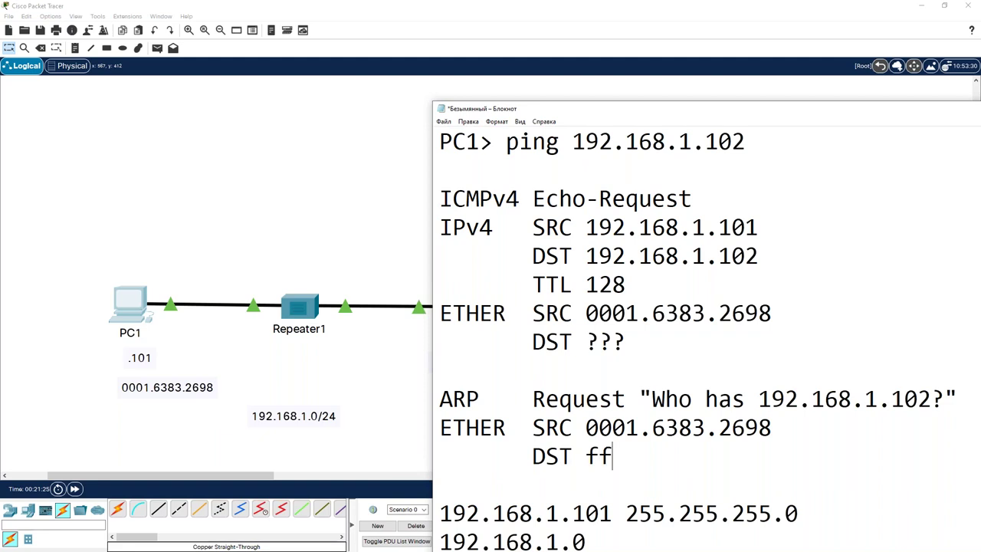
pyautogui.write('ff.ffff.ffff')
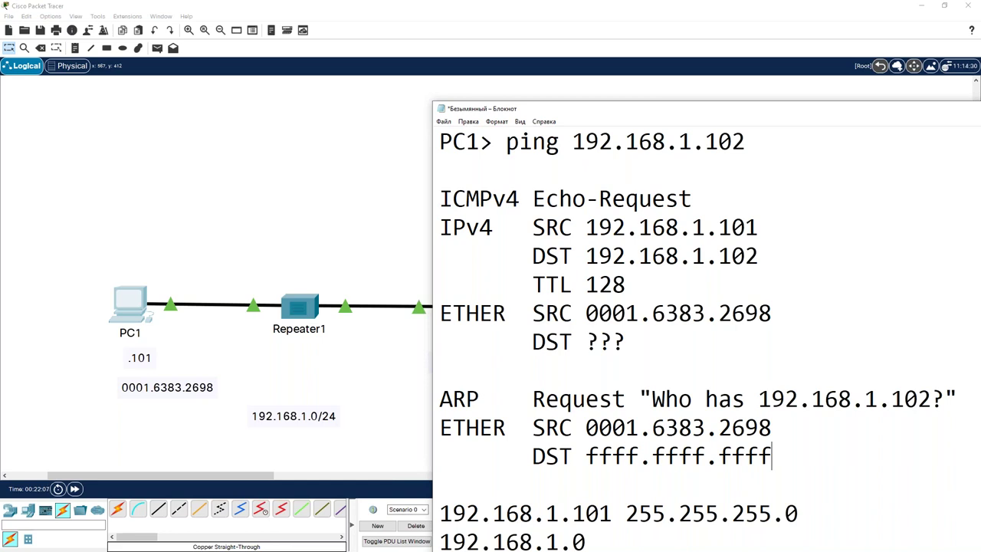
pyautogui.moveTo(606, 113); pyautogui.dragTo(475, 103)
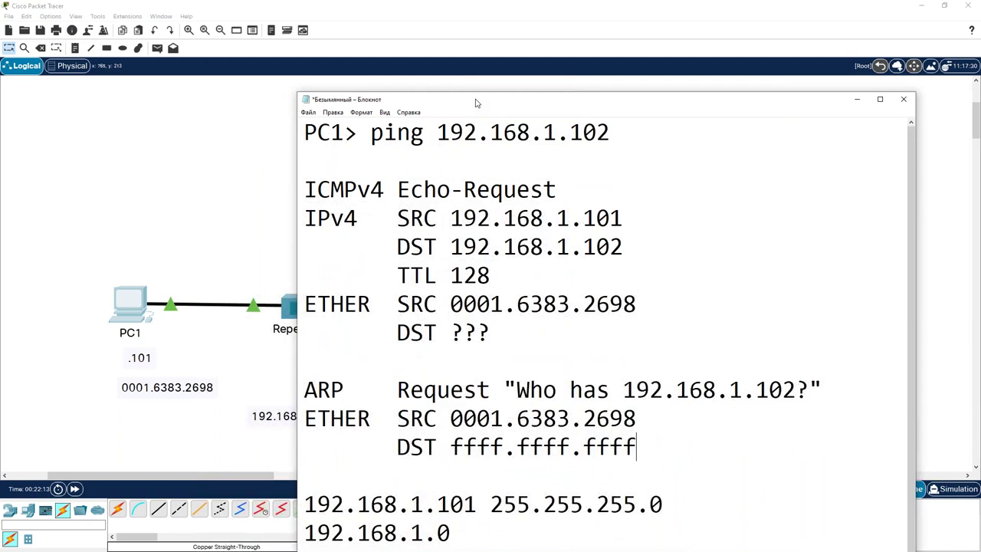
pyautogui.click(180, 92)
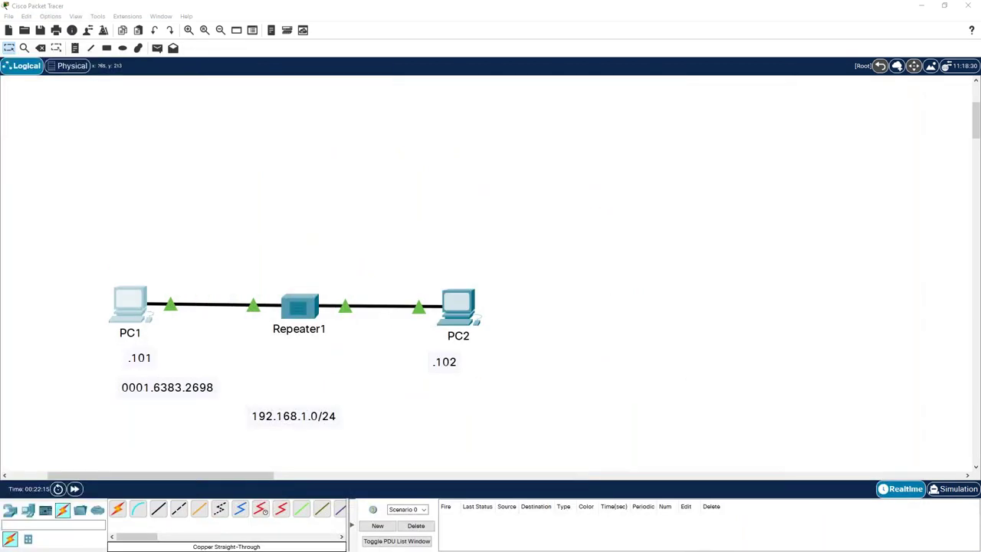
# Switch to Simulation mode and widen the Simulation Panel so the whole event list and its visible event filters can be read.
pyautogui.click(950, 489)
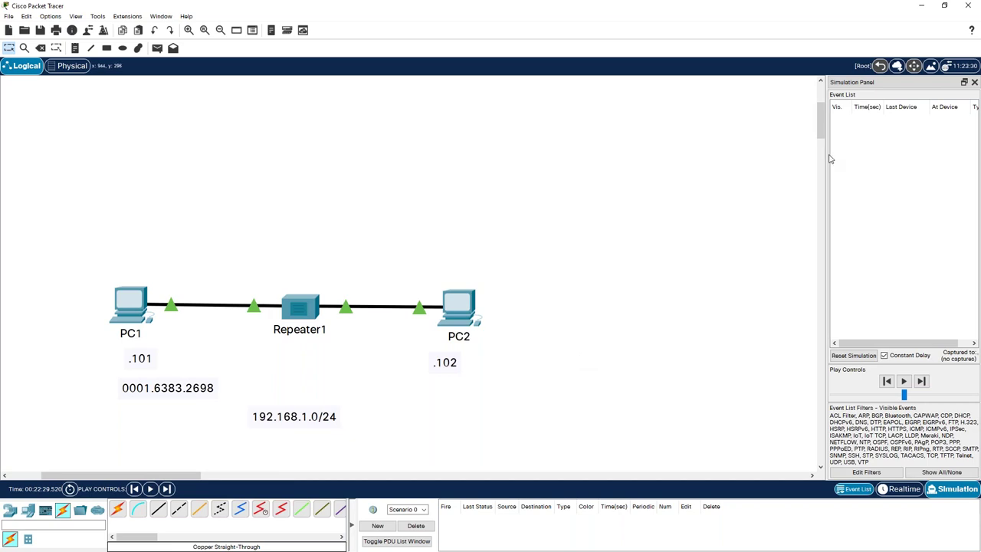
pyautogui.moveTo(824, 159); pyautogui.dragTo(548, 170)
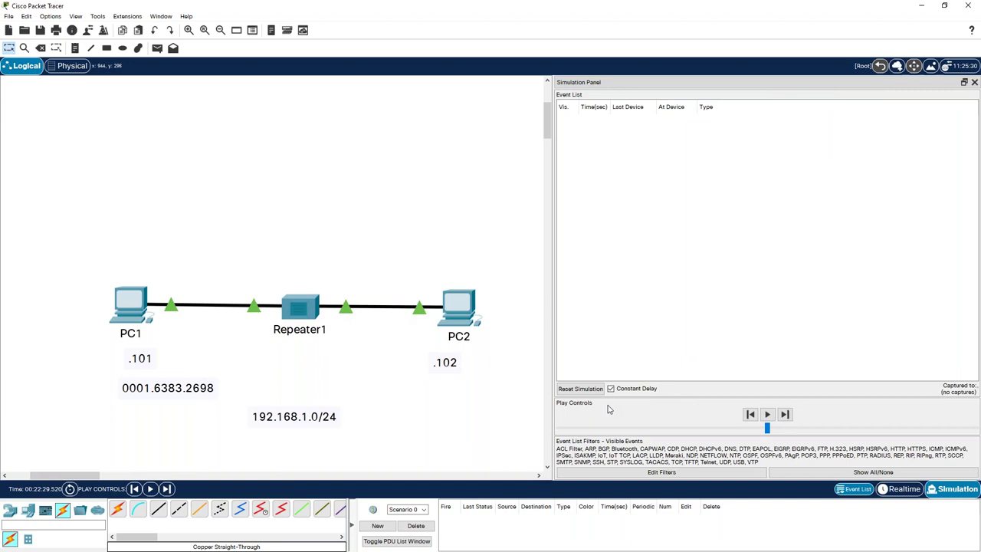
pyautogui.moveTo(699, 432)
pyautogui.mouseDown()
pyautogui.moveTo(547, 423)
pyautogui.moveTo(533, 454)
pyautogui.moveTo(847, 471)
pyautogui.moveTo(964, 461)
pyautogui.moveTo(977, 440)
pyautogui.moveTo(904, 425)
pyautogui.moveTo(654, 421)
pyautogui.mouseUp()
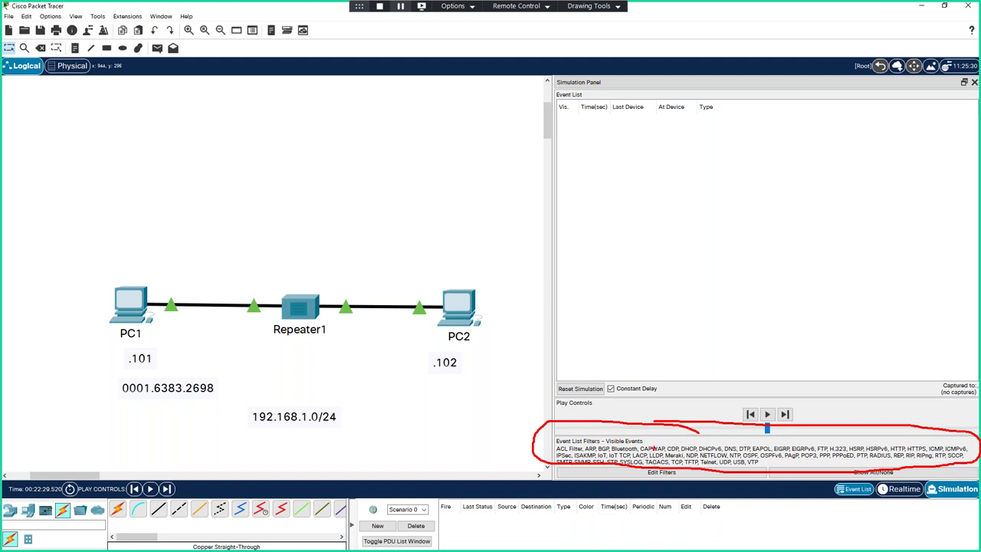
pyautogui.press('Escape')
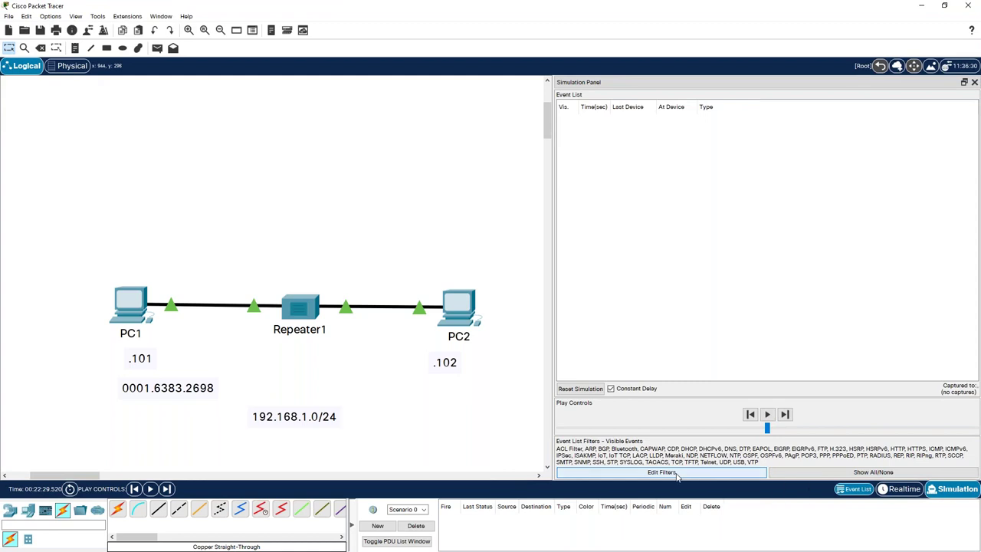
# Open the event list filters, review the IPv4, IPv6 and Misc protocols, and close the filter window without changes.
pyautogui.click(661, 472)
pyautogui.moveTo(503, 157); pyautogui.dragTo(530, 246)
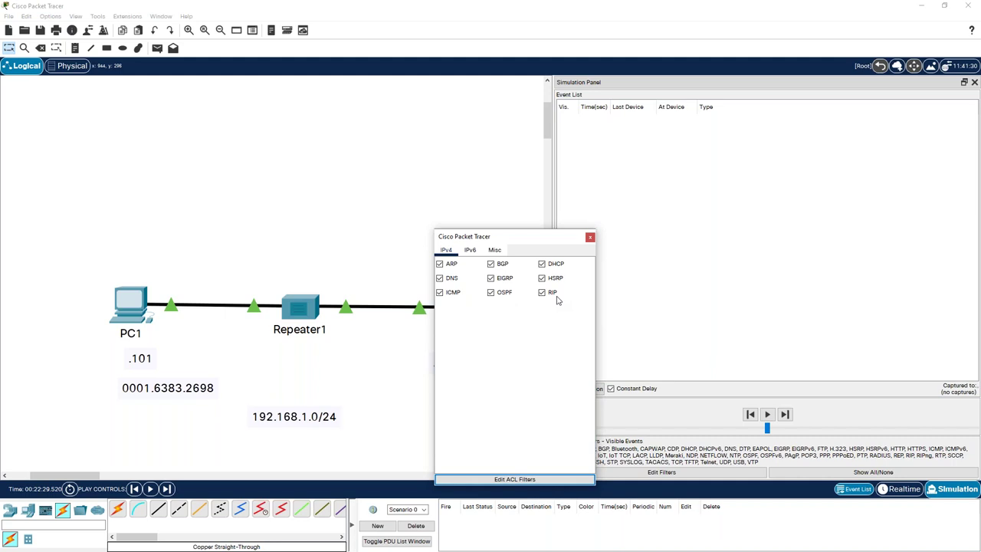
pyautogui.click(477, 253)
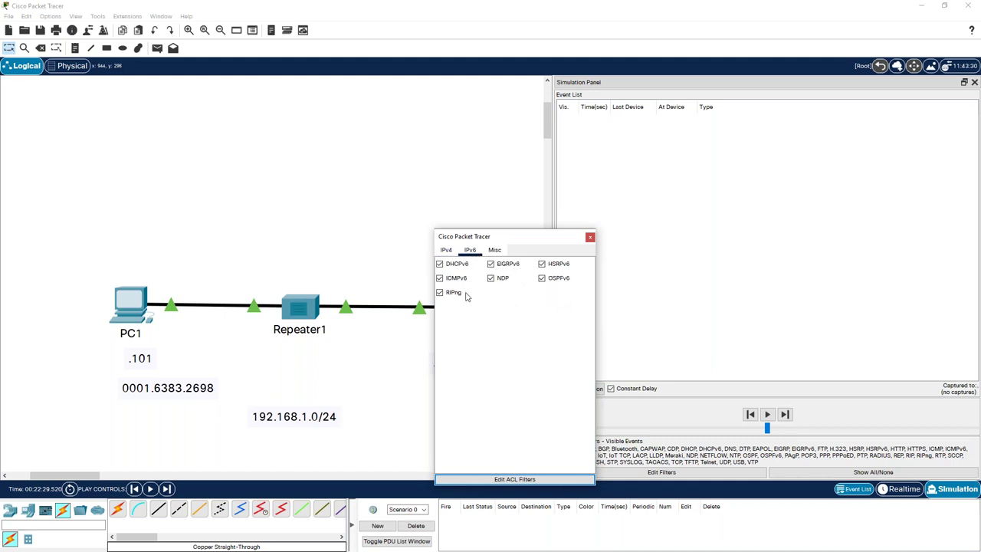
pyautogui.click(495, 255)
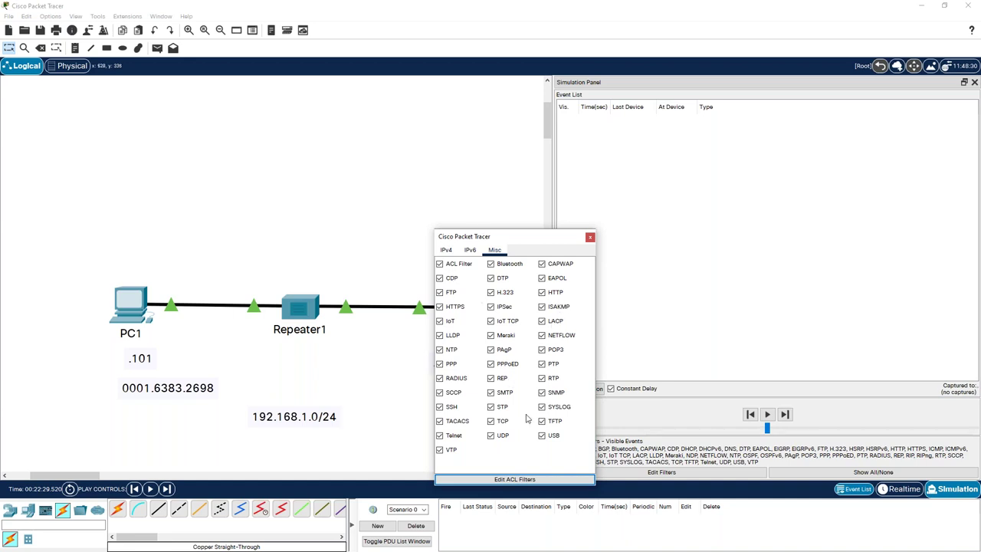
pyautogui.click(446, 250)
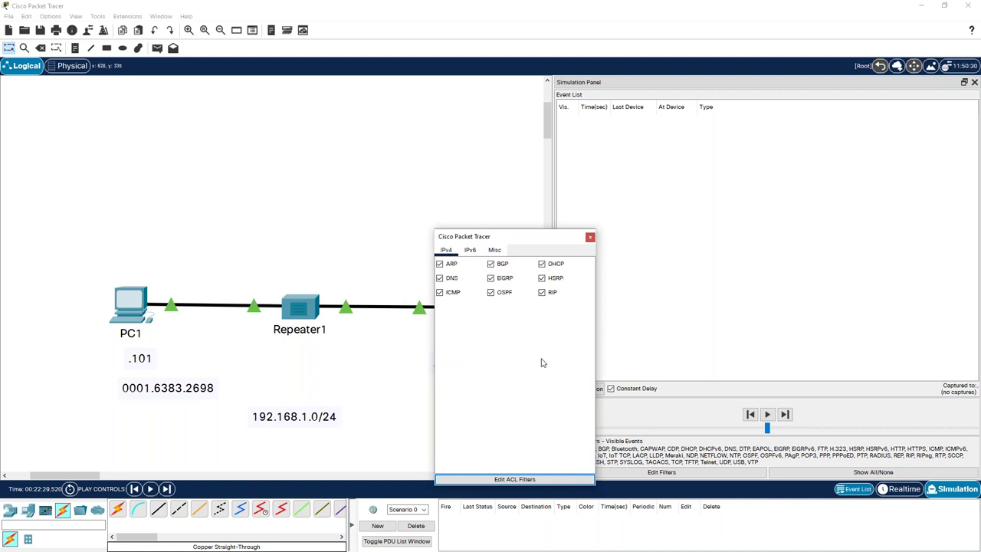
pyautogui.click(590, 239)
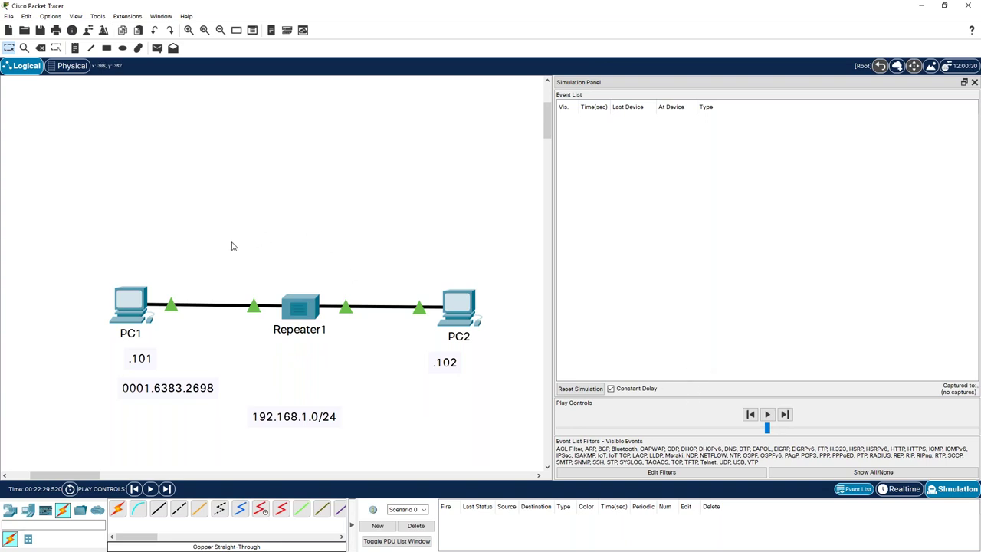
# Open PC1's command prompt and fill it with blank prompt lines to push the earlier output out of view.
pyautogui.click(132, 303)
pyautogui.moveTo(499, 103); pyautogui.dragTo(274, 83)
pyautogui.scroll(-5, 341, 306)
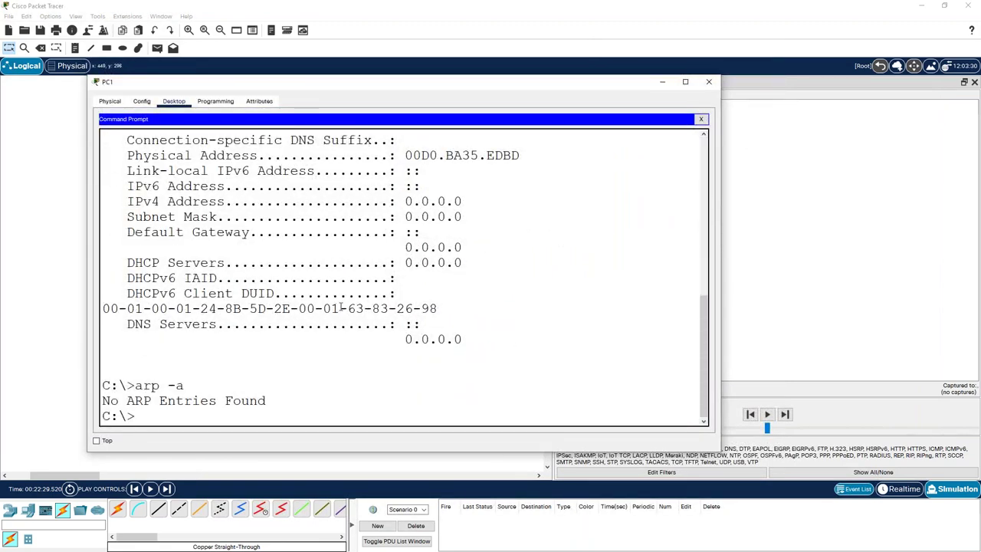
pyautogui.press('Return')
pyautogui.press('Return')
pyautogui.press('Return')
pyautogui.press('Return')
pyautogui.press('Return')
pyautogui.press('Return')
pyautogui.press('Return')
pyautogui.press('Return')
pyautogui.press('Return')
pyautogui.press('Return')
pyautogui.press('Return')
pyautogui.press('Return')
pyautogui.press('Return')
pyautogui.press('Return')
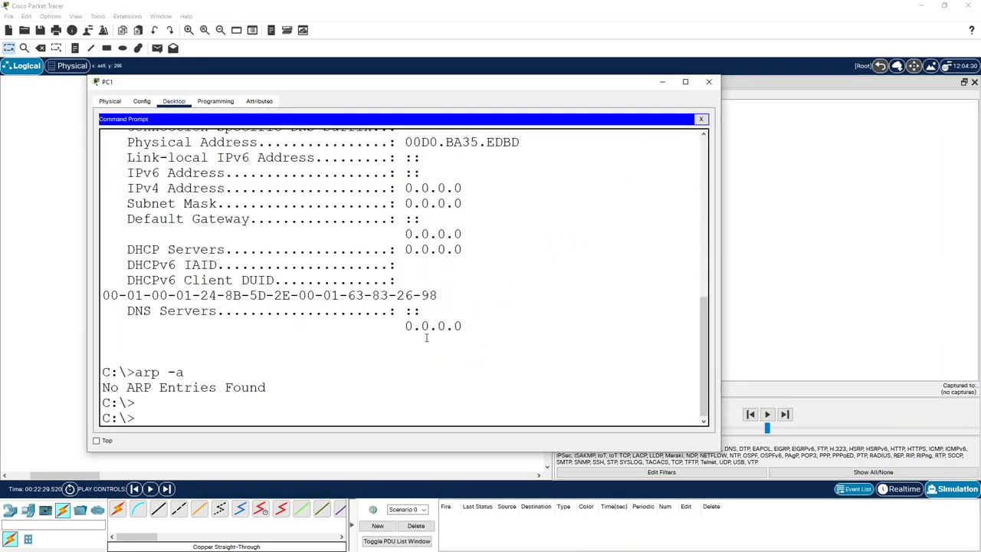
pyautogui.press('Return')
pyautogui.press('Return')
pyautogui.press('Return')
# Run ping 192.168.1.102 from PC1's command prompt.
pyautogui.write('ping 1')
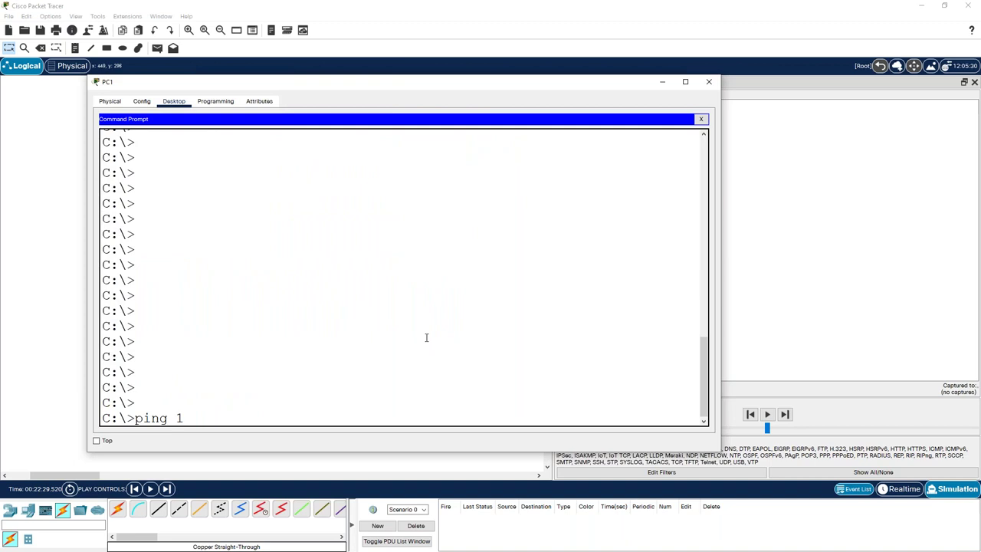
pyautogui.write('92.168.1.102')
pyautogui.press('Return')
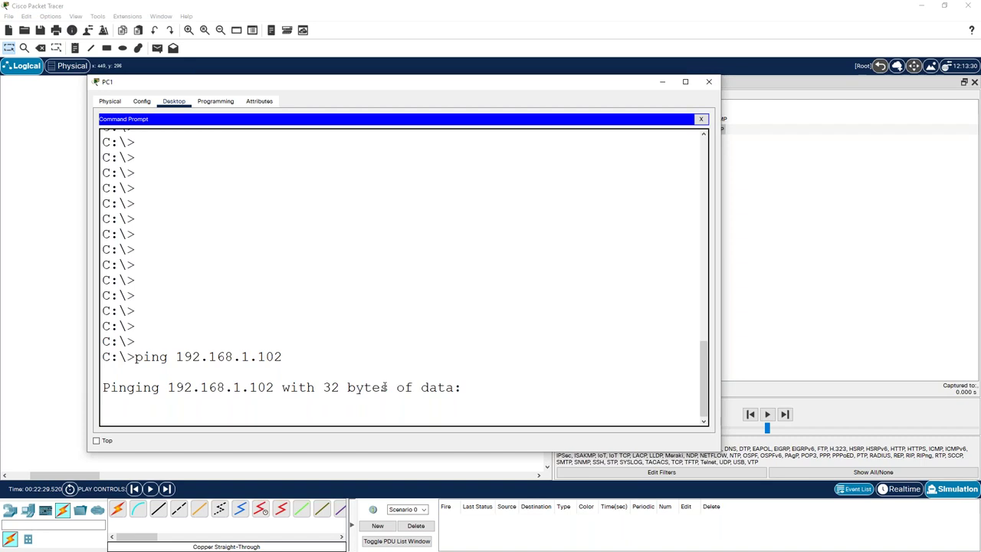
# Minimize the PC1 window and examine the ICMP and ARP events in the event list and their envelopes at PC1.
pyautogui.click(662, 81)
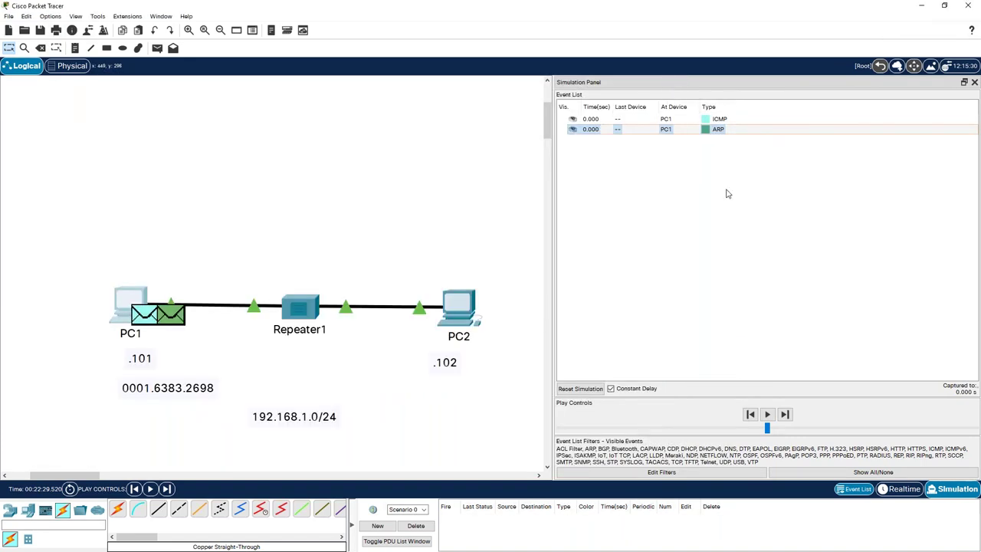
pyautogui.moveTo(776, 116)
pyautogui.mouseDown()
pyautogui.moveTo(646, 93)
pyautogui.moveTo(574, 99)
pyautogui.moveTo(527, 121)
pyautogui.moveTo(654, 144)
pyautogui.moveTo(725, 138)
pyautogui.moveTo(754, 114)
pyautogui.moveTo(727, 112)
pyautogui.mouseUp()
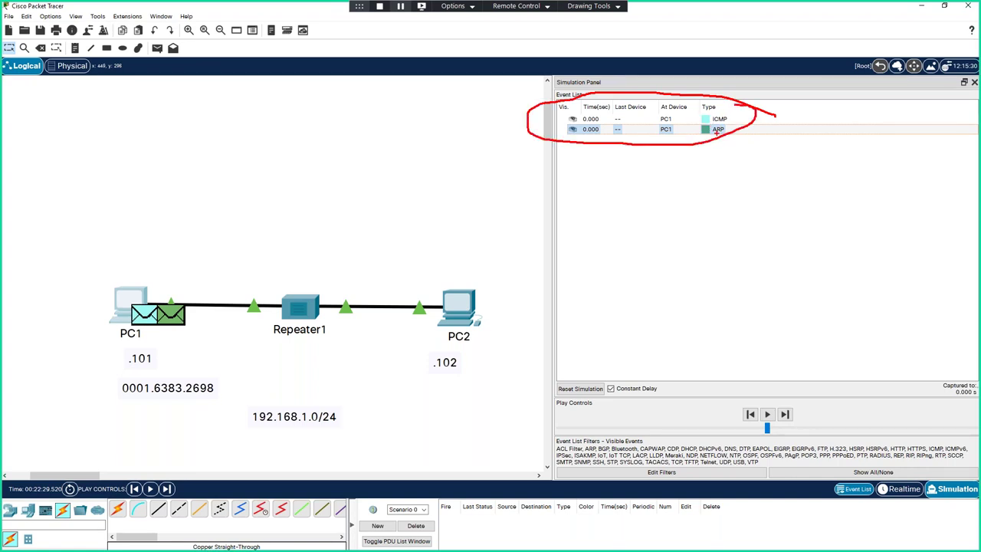
pyautogui.moveTo(105, 318)
pyautogui.mouseDown()
pyautogui.moveTo(193, 353)
pyautogui.moveTo(206, 285)
pyautogui.moveTo(90, 286)
pyautogui.moveTo(105, 333)
pyautogui.moveTo(163, 357)
pyautogui.mouseUp()
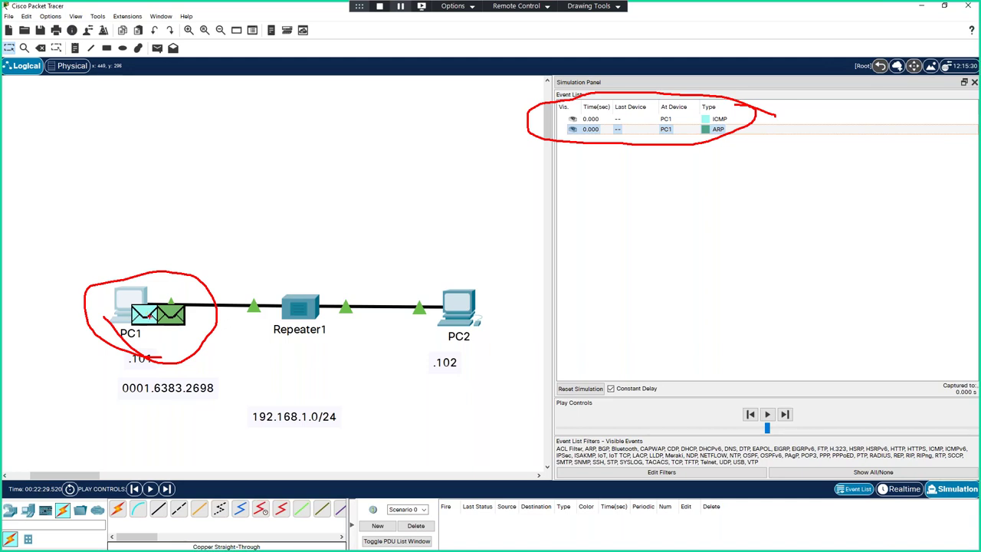
pyautogui.press('Escape')
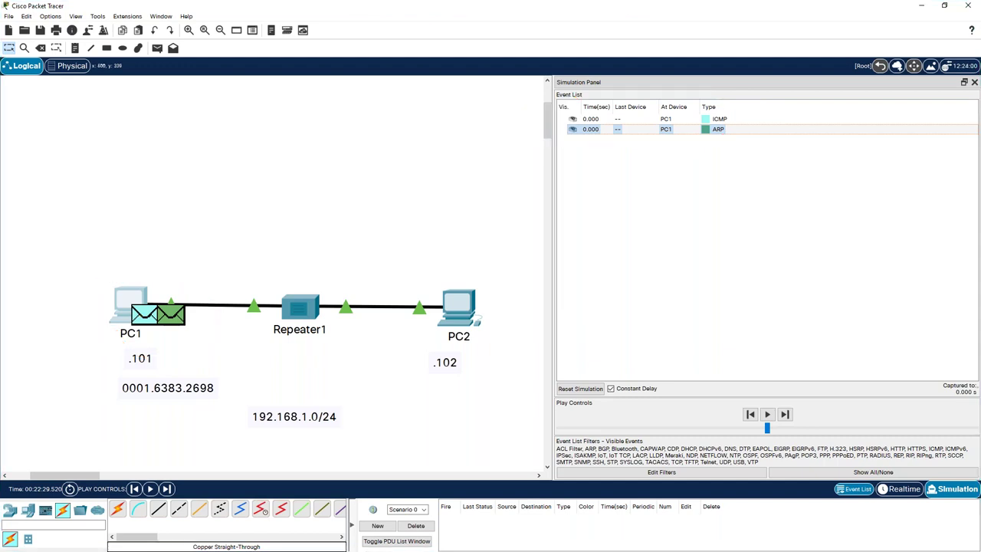
# Open the PDU information of PC1's ICMP packet and examine the outbound Layer 3 header and explanation.
pyautogui.click(143, 320)
pyautogui.moveTo(440, 139); pyautogui.dragTo(391, 167)
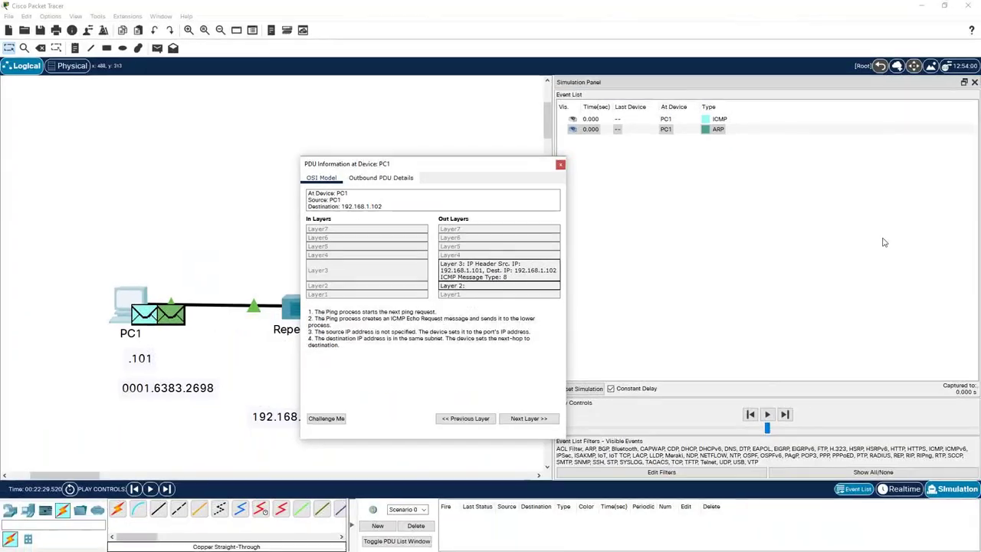
pyautogui.moveTo(555, 249)
pyautogui.mouseDown()
pyautogui.moveTo(423, 250)
pyautogui.moveTo(413, 275)
pyautogui.moveTo(487, 290)
pyautogui.moveTo(577, 281)
pyautogui.moveTo(557, 249)
pyautogui.mouseUp()
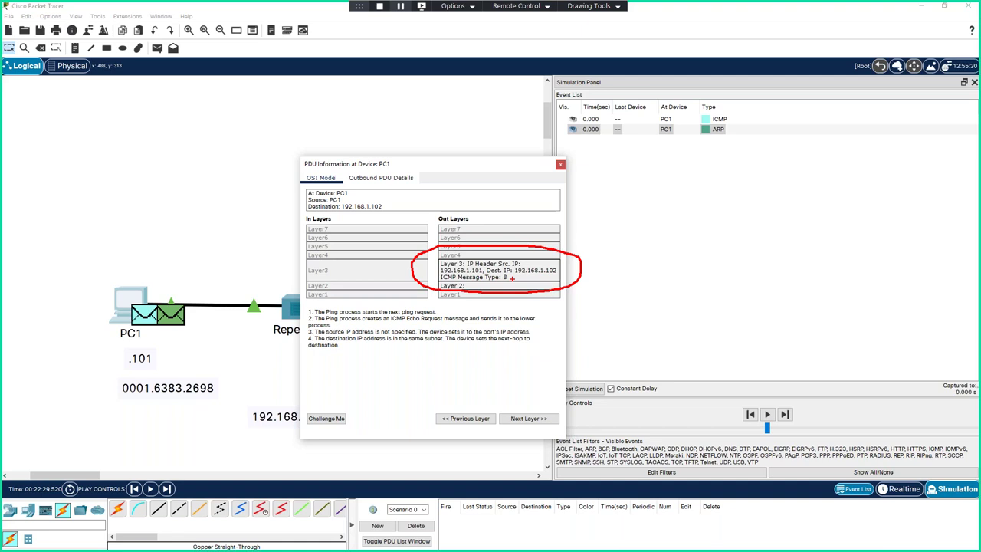
pyautogui.press('Escape')
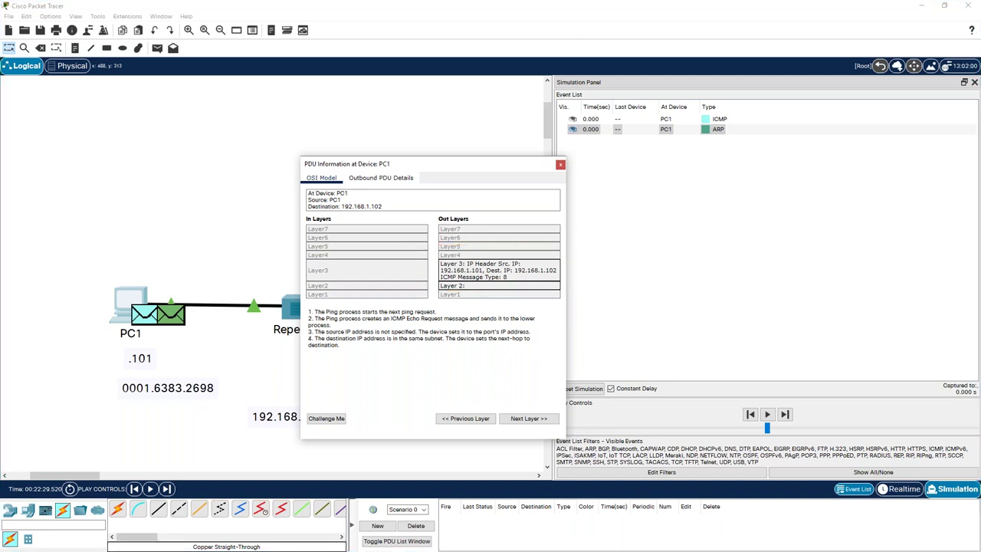
pyautogui.click(471, 287)
pyautogui.click(467, 277)
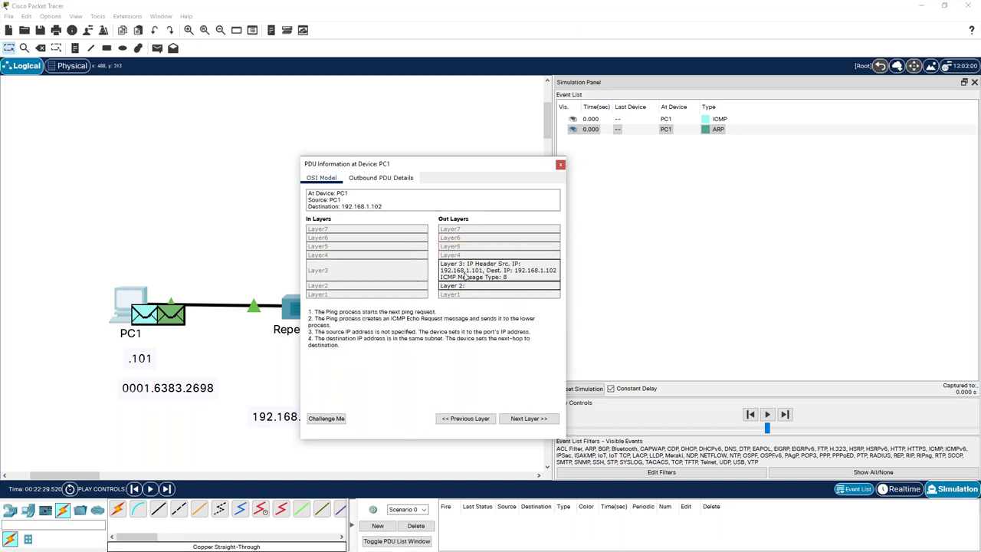
# Show the ICMP packet's outbound PDU details, enlarge the window, and examine the IP header's version, TTL, source and destination fields and the ICMP section.
pyautogui.click(374, 178)
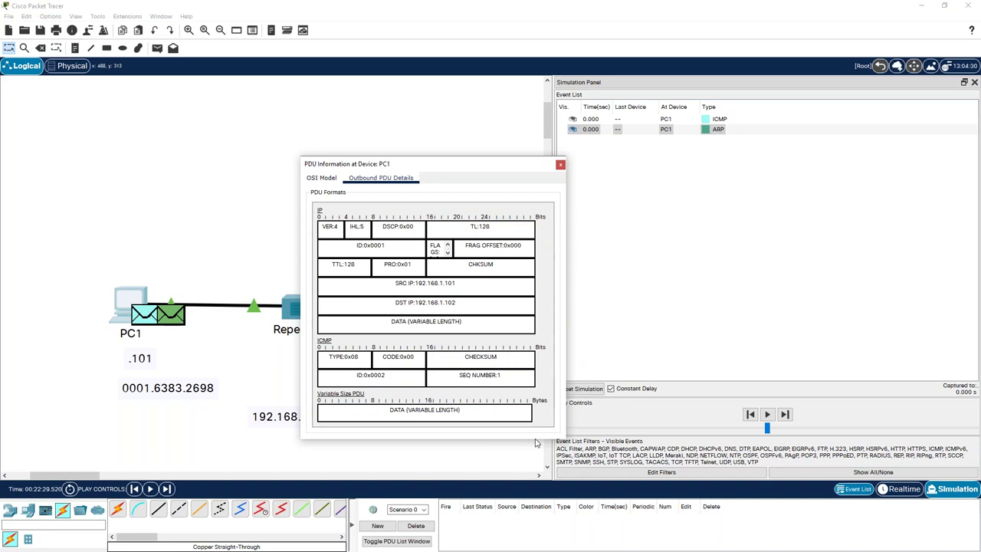
pyautogui.moveTo(537, 439); pyautogui.dragTo(536, 464)
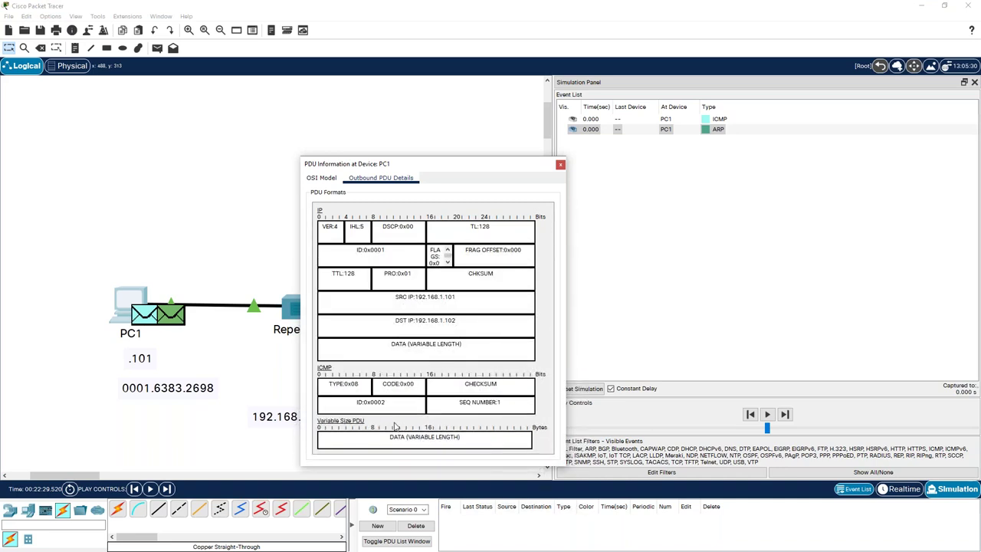
pyautogui.moveTo(386, 426)
pyautogui.mouseDown()
pyautogui.moveTo(341, 426)
pyautogui.moveTo(289, 465)
pyautogui.moveTo(477, 480)
pyautogui.moveTo(562, 443)
pyautogui.moveTo(395, 421)
pyautogui.mouseUp()
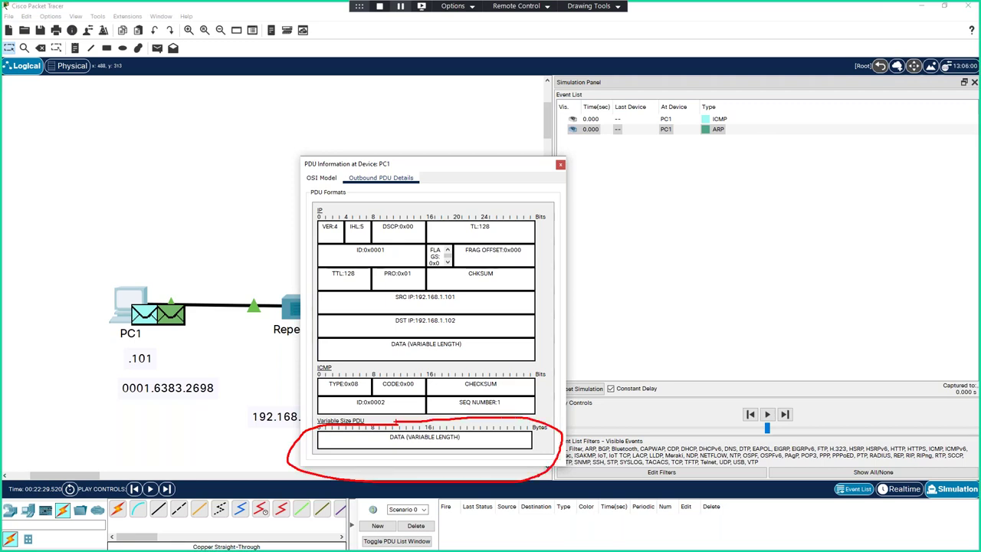
pyautogui.moveTo(346, 368); pyautogui.dragTo(310, 370)
pyautogui.moveTo(311, 208)
pyautogui.mouseDown()
pyautogui.moveTo(314, 217)
pyautogui.moveTo(320, 203)
pyautogui.moveTo(294, 218)
pyautogui.moveTo(346, 232)
pyautogui.mouseUp()
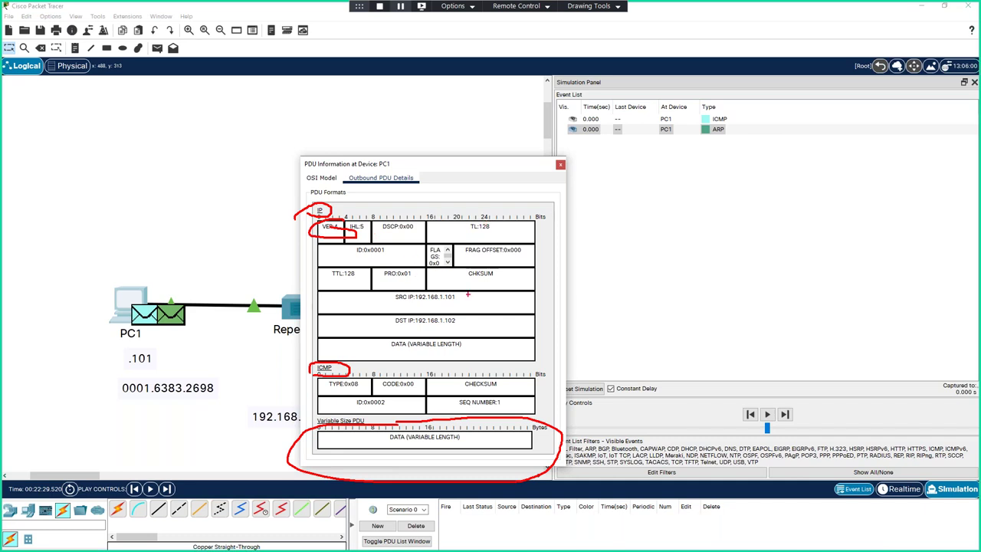
pyautogui.moveTo(465, 222)
pyautogui.mouseDown()
pyautogui.moveTo(485, 205)
pyautogui.moveTo(452, 222)
pyautogui.mouseUp()
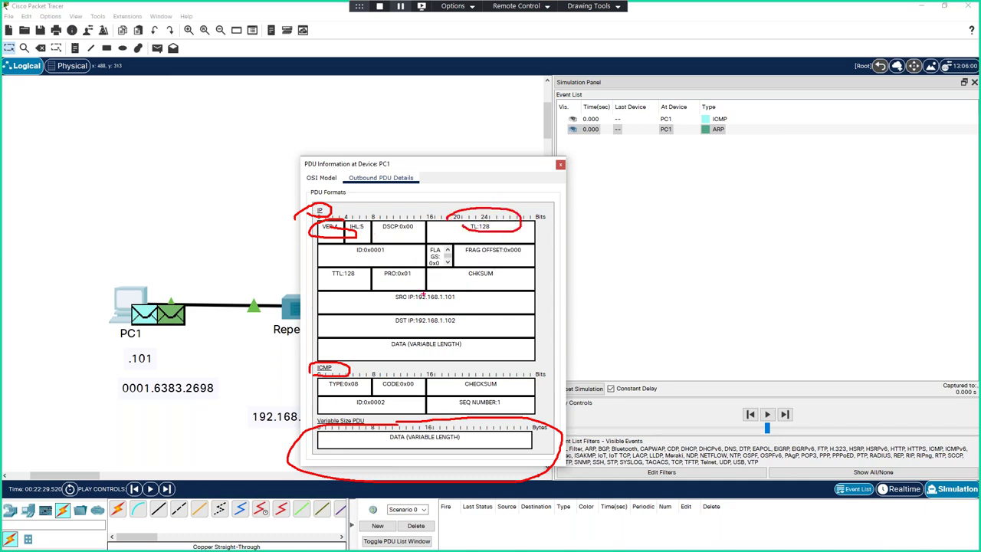
pyautogui.moveTo(379, 298)
pyautogui.mouseDown()
pyautogui.moveTo(477, 292)
pyautogui.moveTo(382, 294)
pyautogui.moveTo(482, 337)
pyautogui.moveTo(365, 313)
pyautogui.mouseUp()
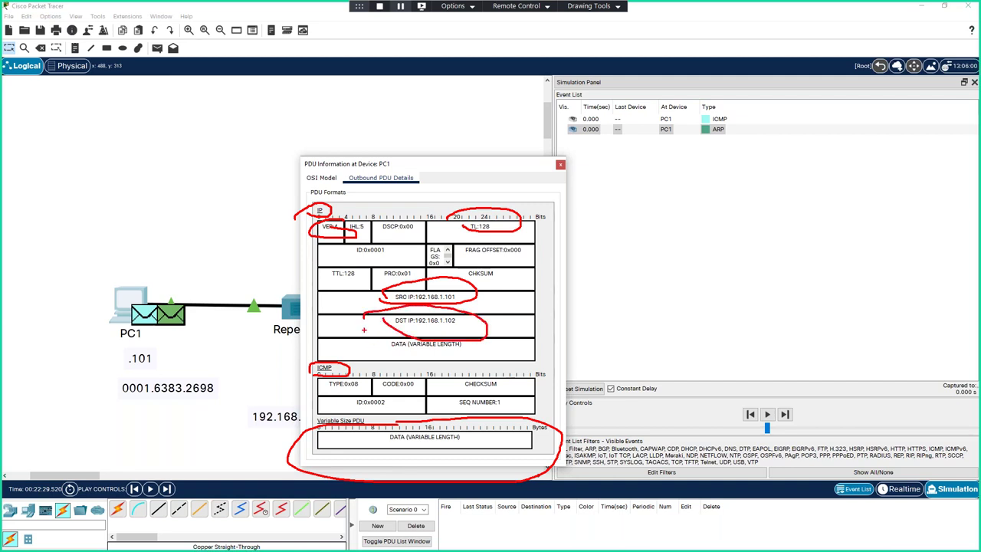
pyautogui.moveTo(487, 217)
pyautogui.mouseDown()
pyautogui.moveTo(446, 236)
pyautogui.moveTo(478, 209)
pyautogui.moveTo(504, 230)
pyautogui.mouseUp()
pyautogui.moveTo(338, 274)
pyautogui.mouseDown()
pyautogui.moveTo(373, 270)
pyautogui.moveTo(341, 264)
pyautogui.moveTo(314, 275)
pyautogui.mouseUp()
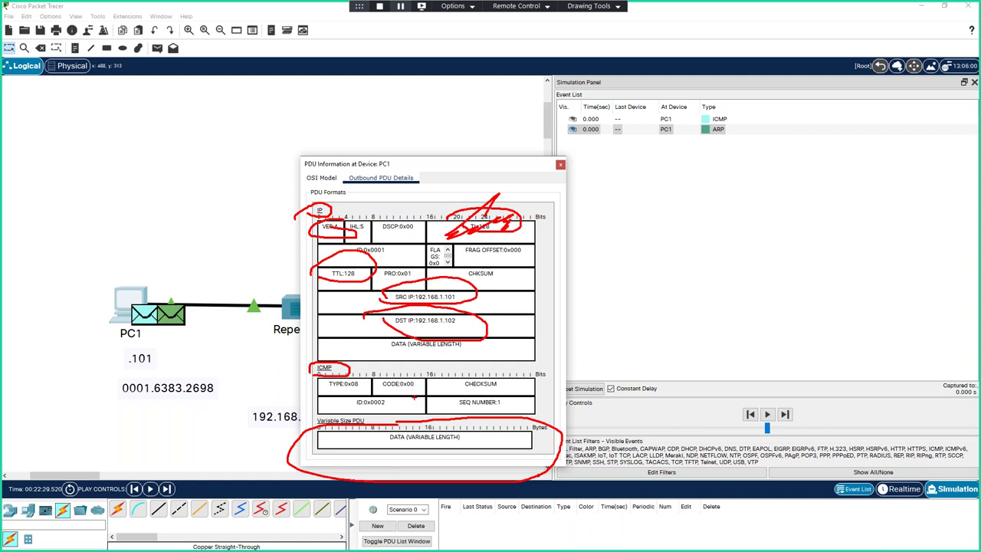
pyautogui.press('Escape')
# Read the outbound Layer 2 explanation in the ICMP packet's OSI model, recheck its outbound details, and close the PDU information.
pyautogui.click(321, 178)
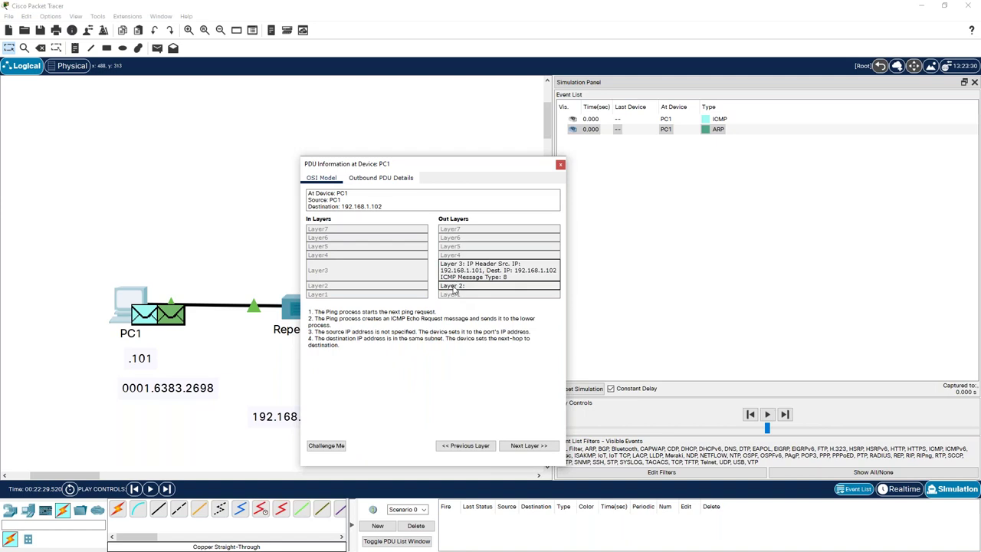
pyautogui.click(453, 287)
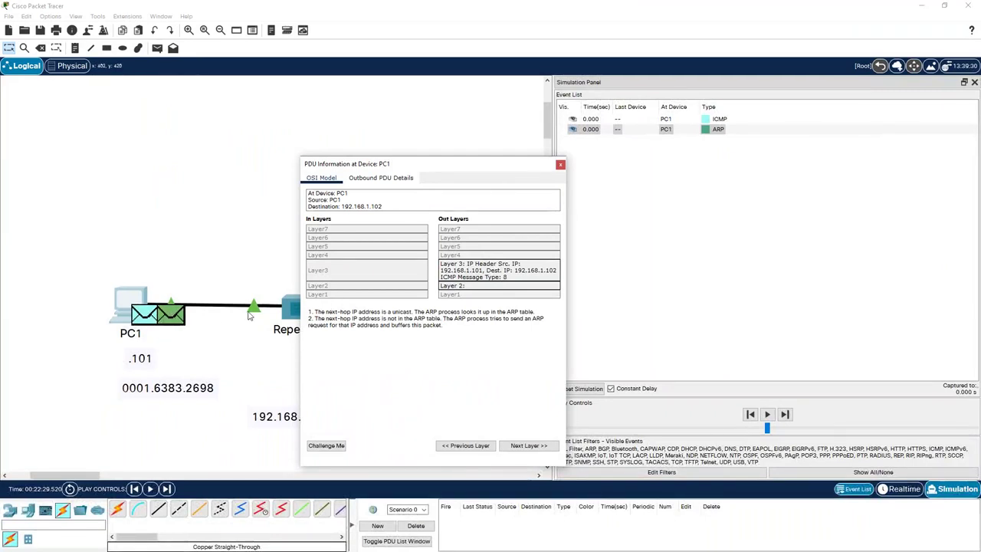
pyautogui.moveTo(205, 296)
pyautogui.mouseDown()
pyautogui.moveTo(170, 302)
pyautogui.moveTo(159, 321)
pyautogui.moveTo(191, 322)
pyautogui.moveTo(182, 289)
pyautogui.mouseUp()
pyautogui.click(381, 178)
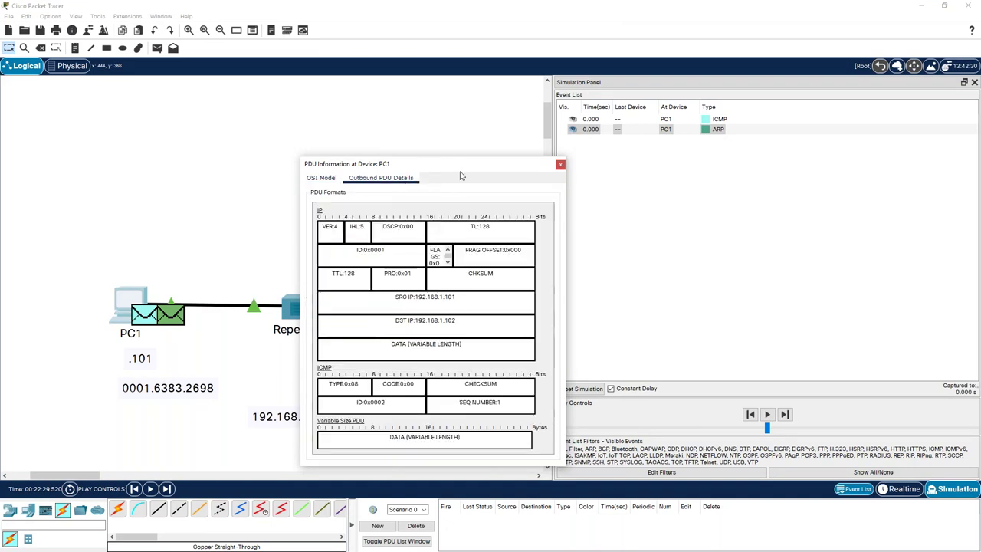
pyautogui.click(560, 164)
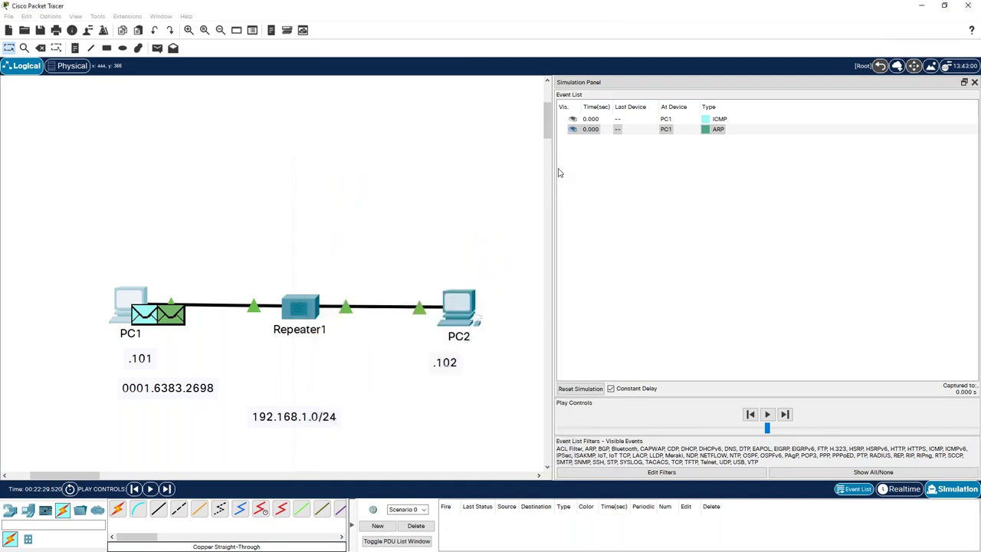
# Open the PDU information of PC1's ARP packet, enlarge the window, and examine its outbound Layer 2 and Layer 1 explanations.
pyautogui.click(175, 319)
pyautogui.moveTo(438, 133); pyautogui.dragTo(326, 138)
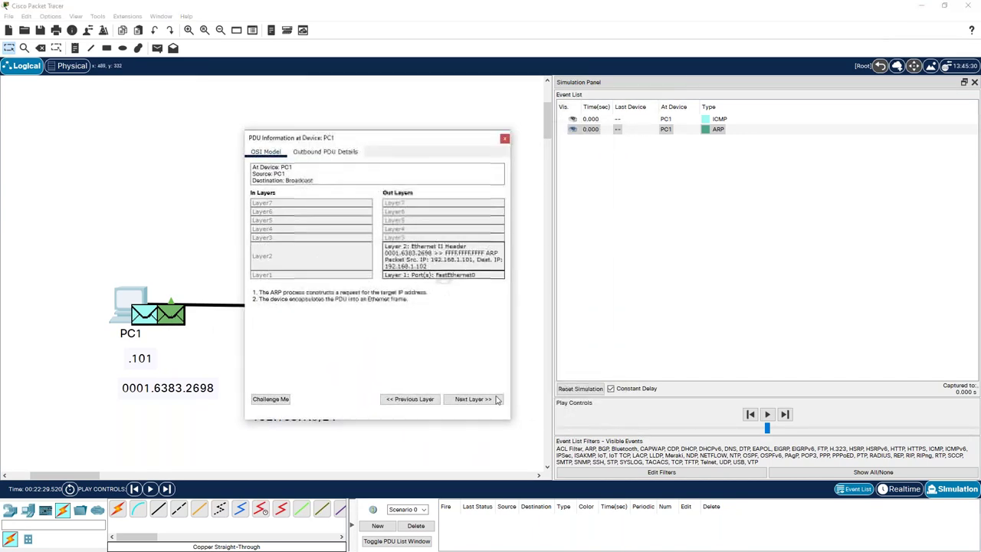
pyautogui.moveTo(511, 416); pyautogui.dragTo(584, 457)
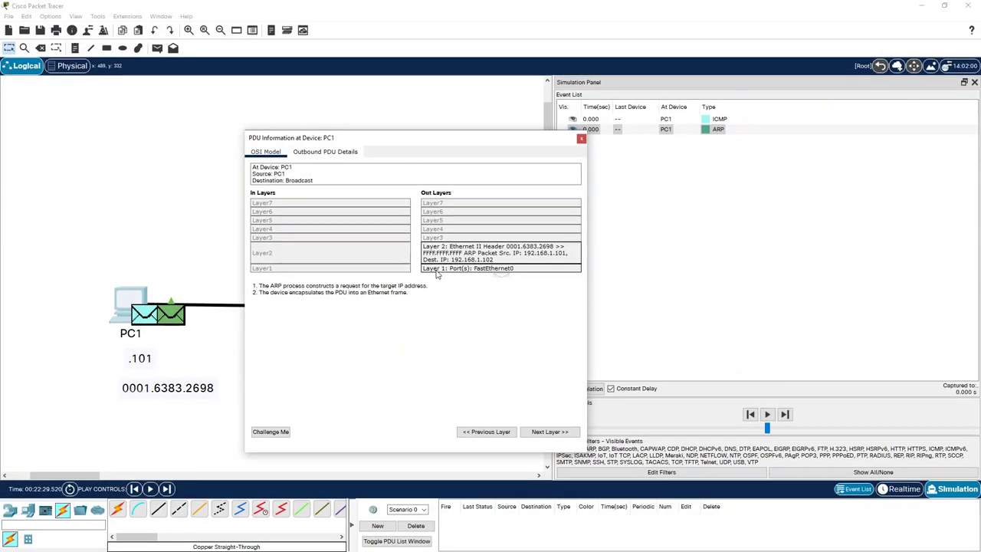
pyautogui.click(458, 366)
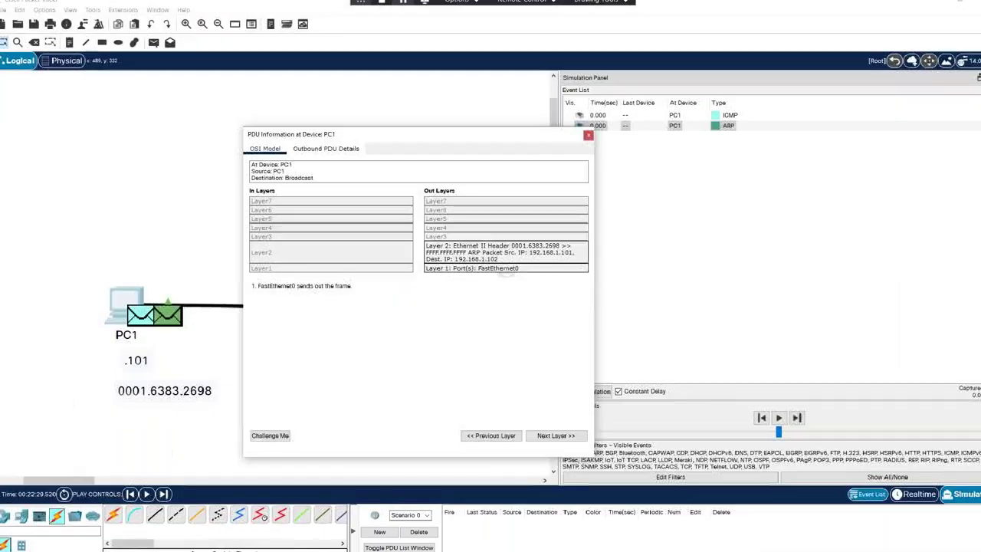
# Show the outbound details of PC1's ARP packet and examine the ARP section's source MAC, source IP and target IP fields.
pyautogui.click(315, 156)
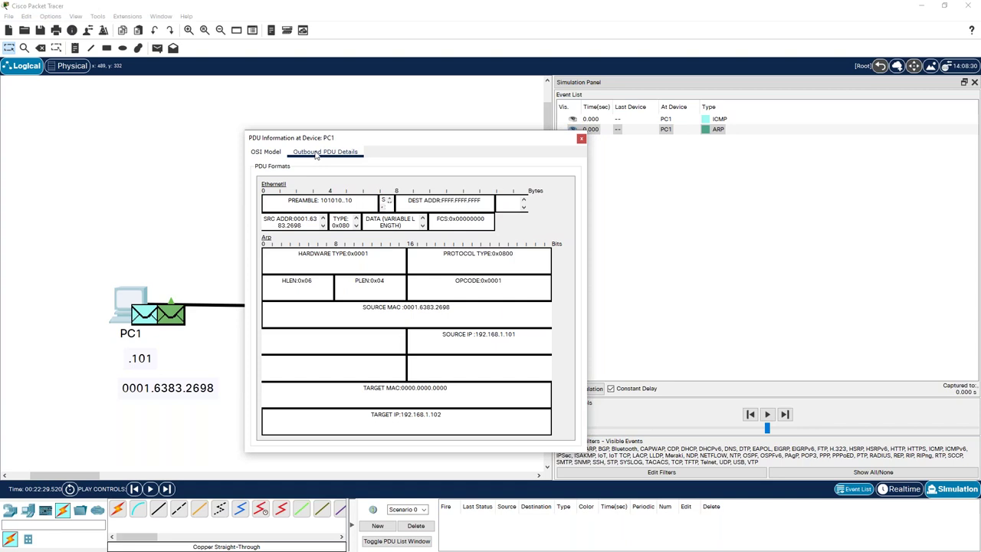
pyautogui.moveTo(248, 237)
pyautogui.mouseDown()
pyautogui.moveTo(296, 246)
pyautogui.moveTo(281, 221)
pyautogui.moveTo(233, 250)
pyautogui.mouseUp()
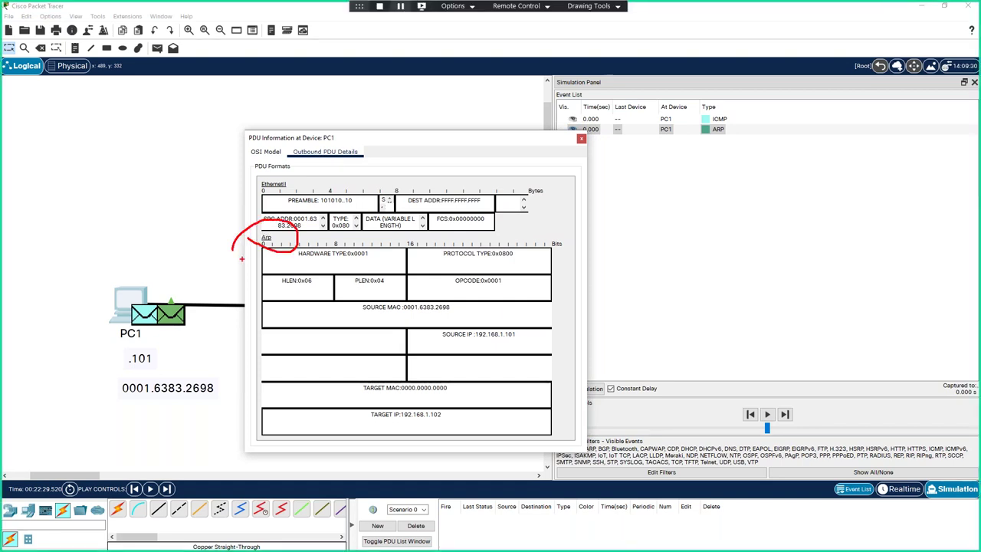
pyautogui.moveTo(343, 312)
pyautogui.mouseDown()
pyautogui.moveTo(456, 313)
pyautogui.moveTo(351, 297)
pyautogui.moveTo(347, 310)
pyautogui.mouseUp()
pyautogui.moveTo(504, 322)
pyautogui.mouseDown()
pyautogui.moveTo(477, 329)
pyautogui.moveTo(530, 361)
pyautogui.moveTo(518, 322)
pyautogui.mouseUp()
pyautogui.moveTo(429, 407)
pyautogui.mouseDown()
pyautogui.moveTo(368, 409)
pyautogui.moveTo(411, 430)
pyautogui.moveTo(440, 394)
pyautogui.mouseUp()
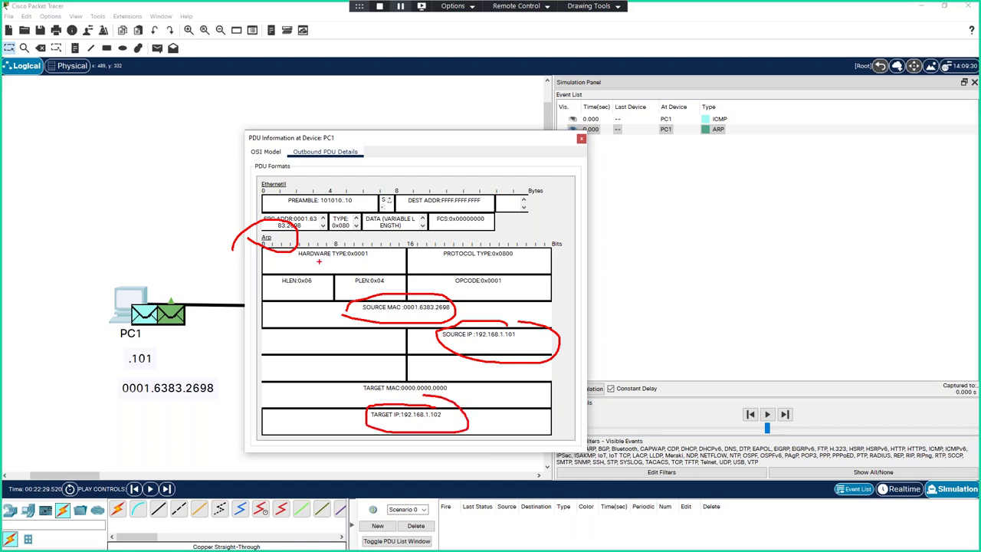
pyautogui.moveTo(257, 184)
pyautogui.mouseDown()
pyautogui.moveTo(295, 183)
pyautogui.moveTo(243, 181)
pyautogui.mouseUp()
pyautogui.press('e')
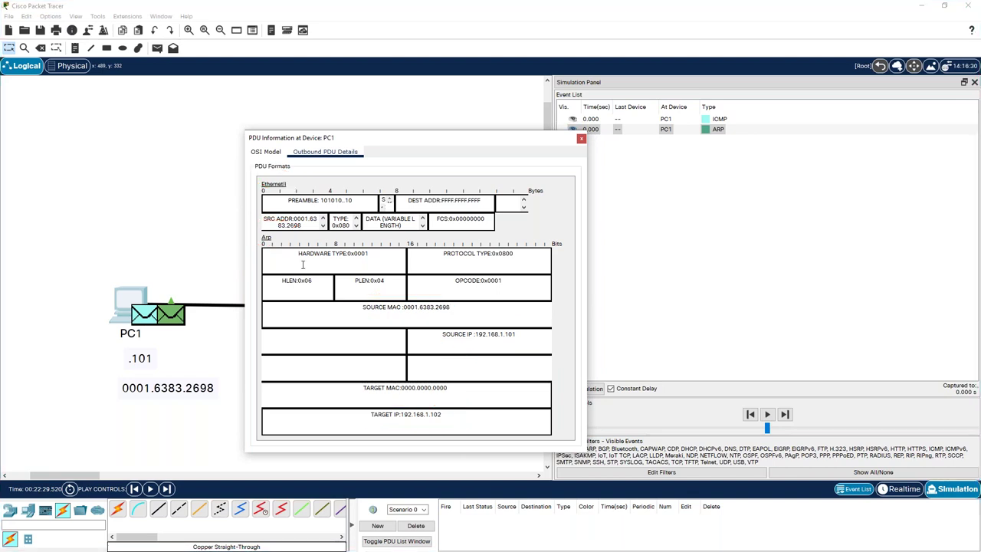
# Examine the ARP frame's Ethernet source, destination and type fields, widening the window to read them, and close the PDU information.
pyautogui.moveTo(248, 217)
pyautogui.mouseDown()
pyautogui.moveTo(317, 227)
pyautogui.moveTo(327, 205)
pyautogui.moveTo(285, 203)
pyautogui.moveTo(250, 217)
pyautogui.mouseUp()
pyautogui.moveTo(486, 184)
pyautogui.mouseDown()
pyautogui.moveTo(409, 192)
pyautogui.moveTo(422, 209)
pyautogui.moveTo(487, 188)
pyautogui.mouseUp()
pyautogui.moveTo(358, 233); pyautogui.dragTo(330, 220)
pyautogui.press('Escape')
pyautogui.moveTo(586, 230); pyautogui.dragTo(779, 239)
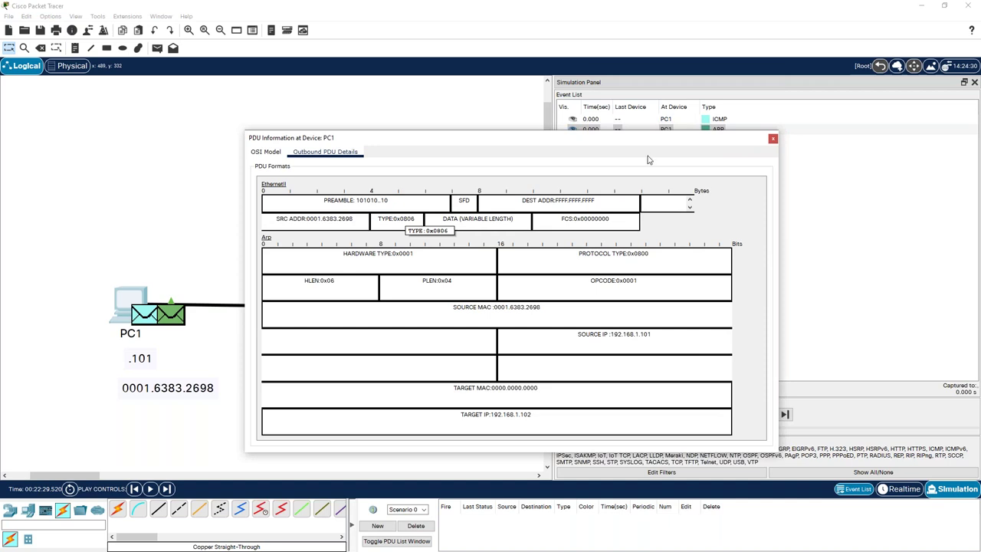
pyautogui.click(773, 139)
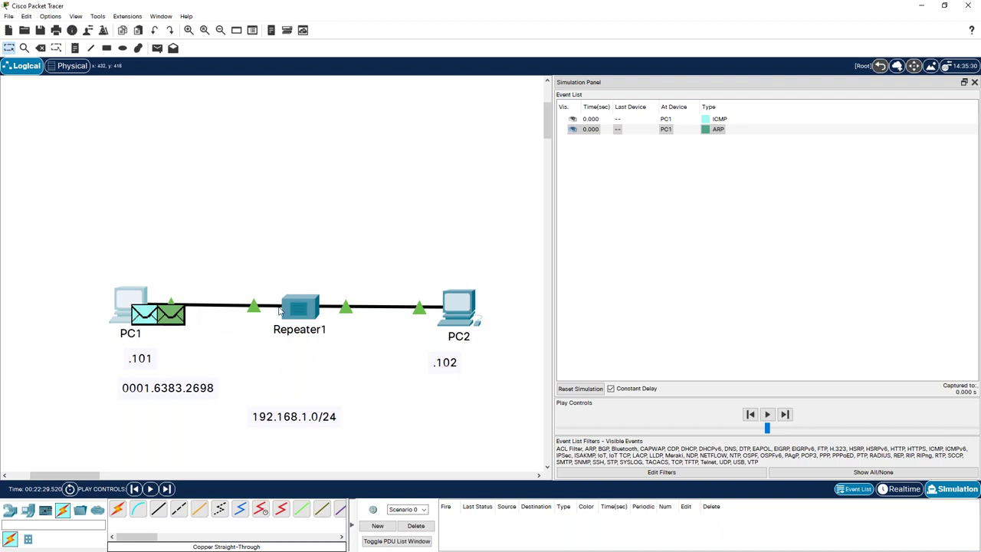
# Forward the ARP packet to Repeater1, examine its Layer 1 explanations and inbound PDU details there, and close the PDU information.
pyautogui.moveTo(280, 310)
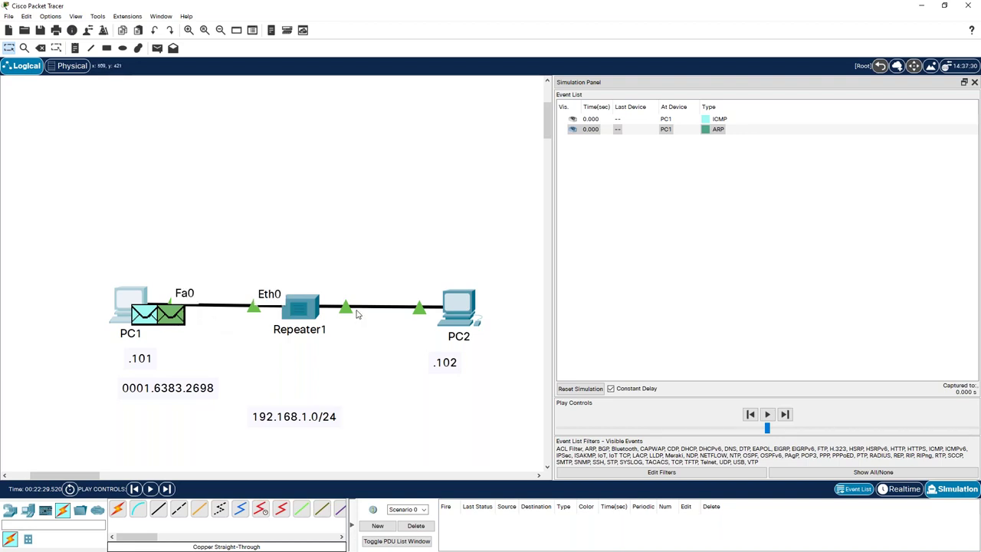
pyautogui.click(785, 414)
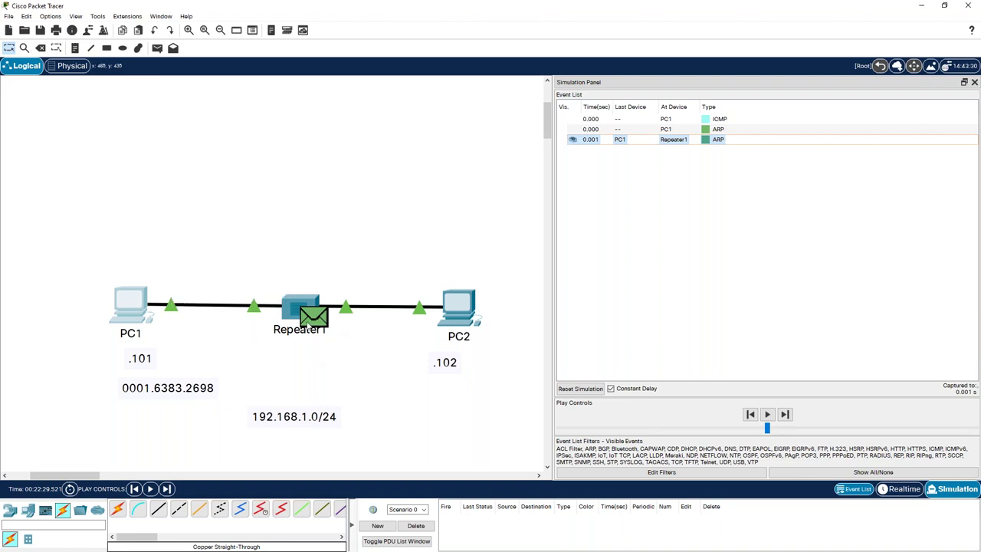
pyautogui.click(312, 318)
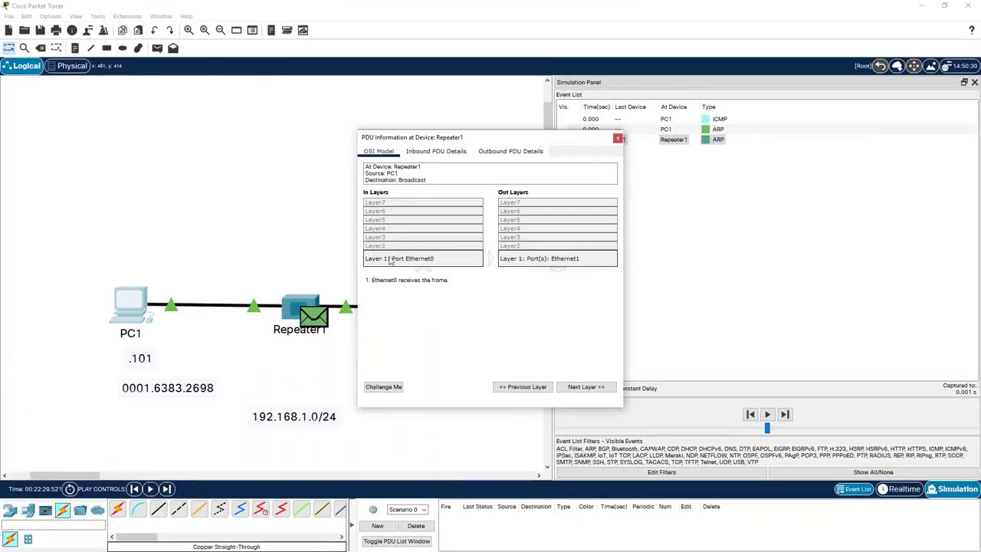
pyautogui.moveTo(462, 258)
pyautogui.mouseDown()
pyautogui.moveTo(520, 258)
pyautogui.moveTo(494, 265)
pyautogui.mouseUp()
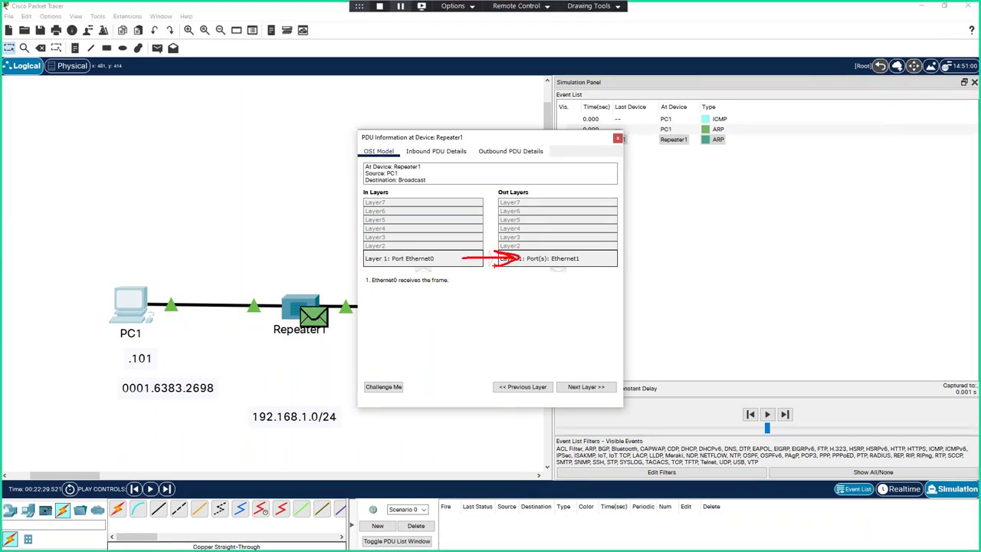
pyautogui.click(503, 261)
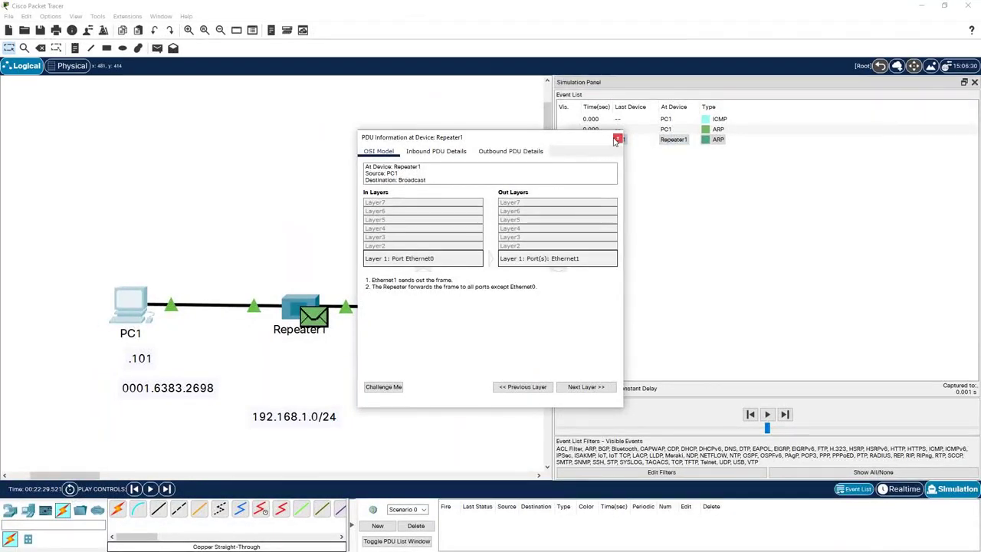
pyautogui.click(436, 151)
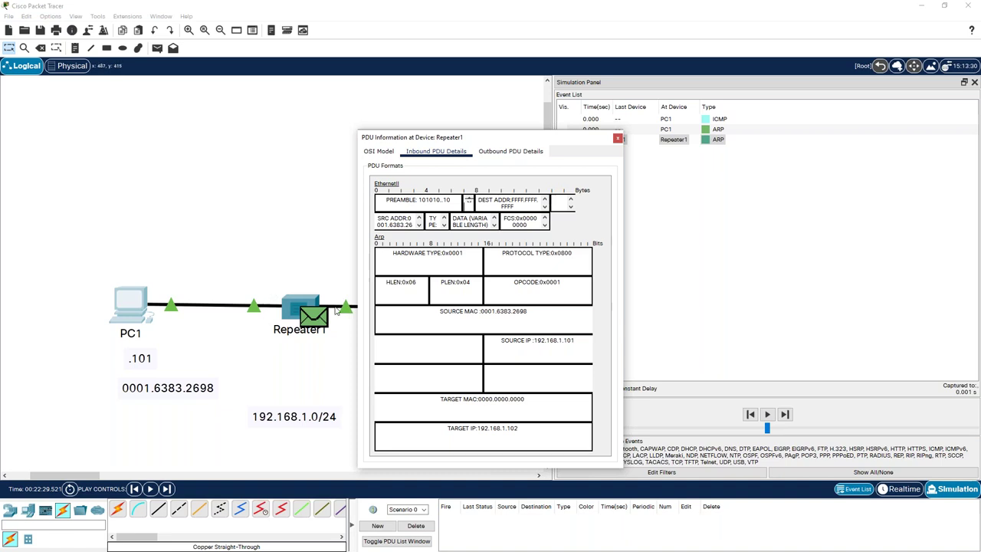
pyautogui.click(617, 139)
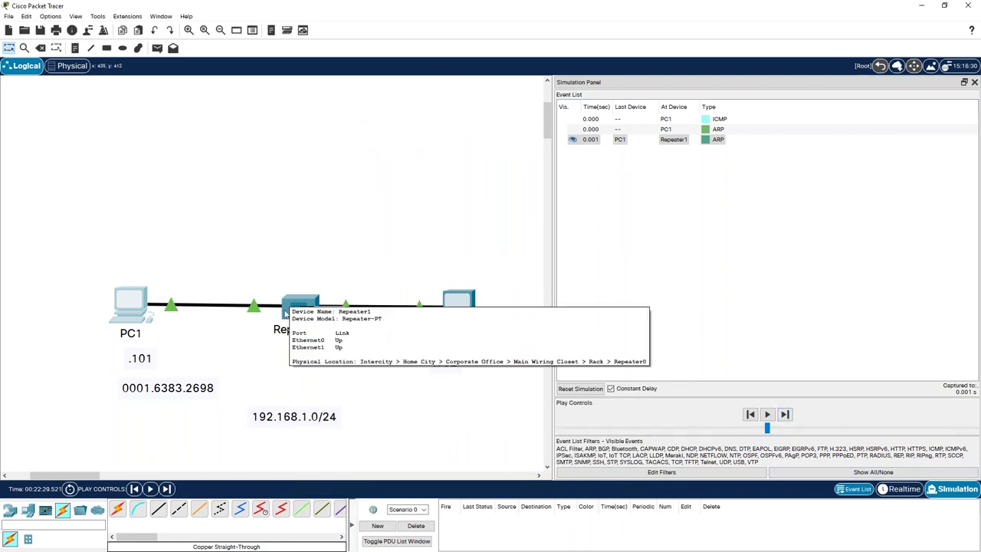
# Forward the ARP packet to PC2 and examine the inbound and outbound Layer 2 explanations in its PDU information.
pyautogui.moveTo(463, 328)
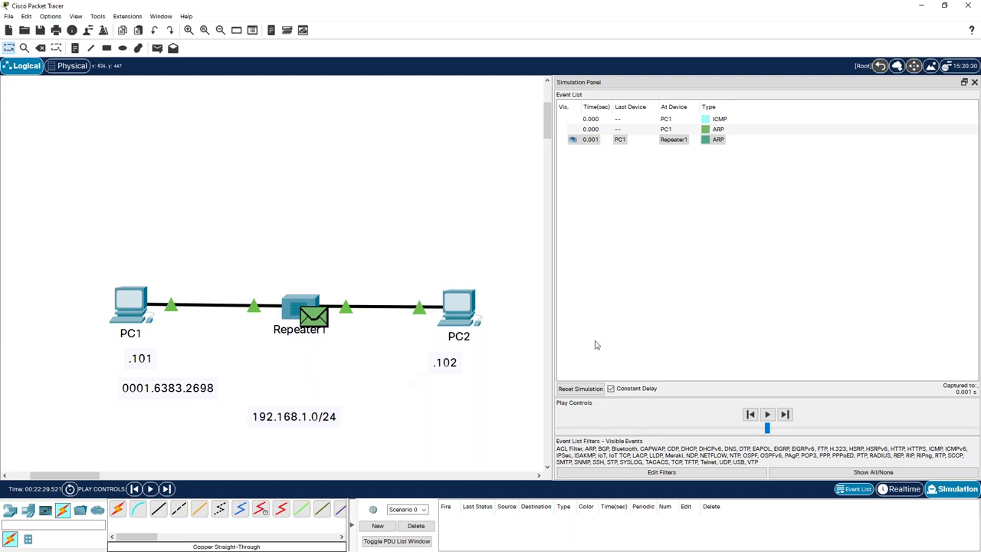
pyautogui.click(784, 415)
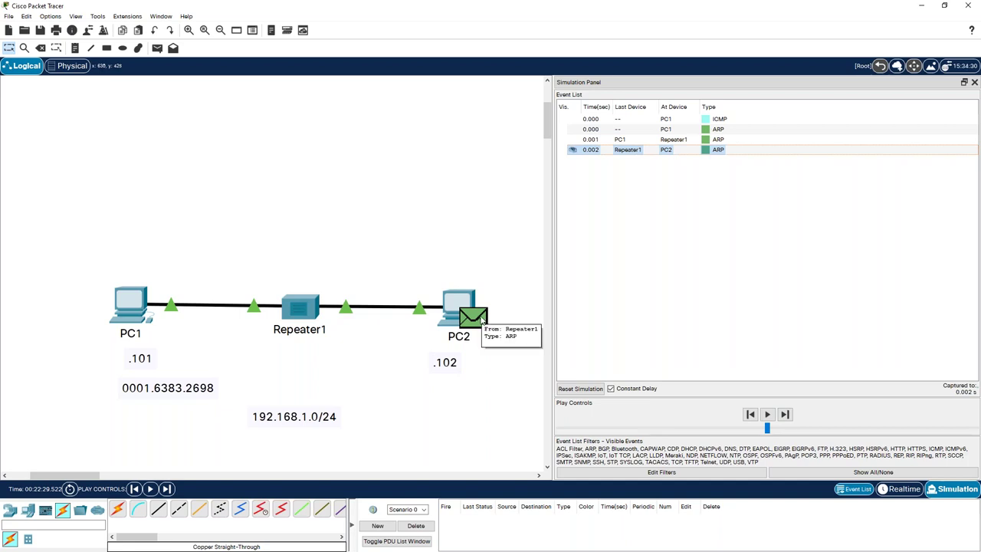
pyautogui.click(478, 325)
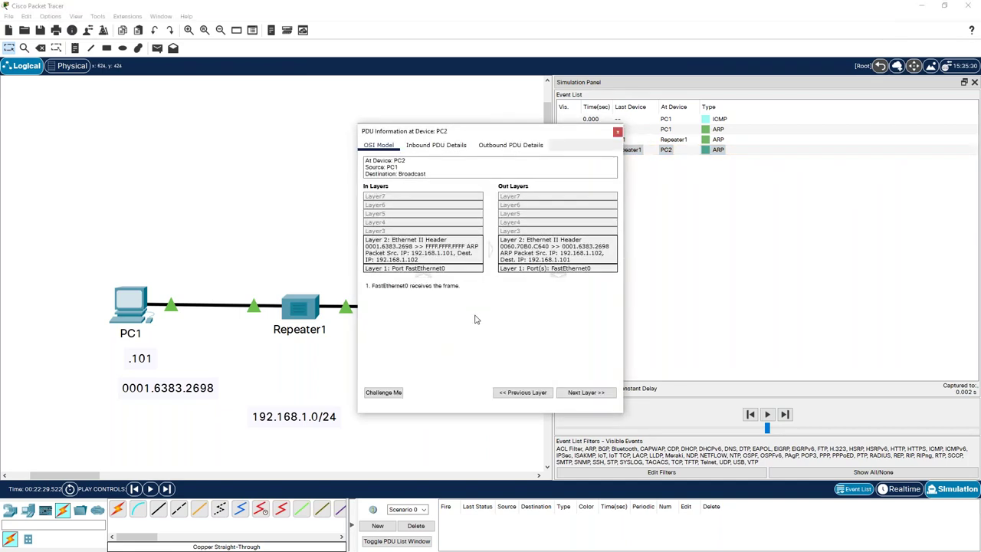
pyautogui.click(411, 250)
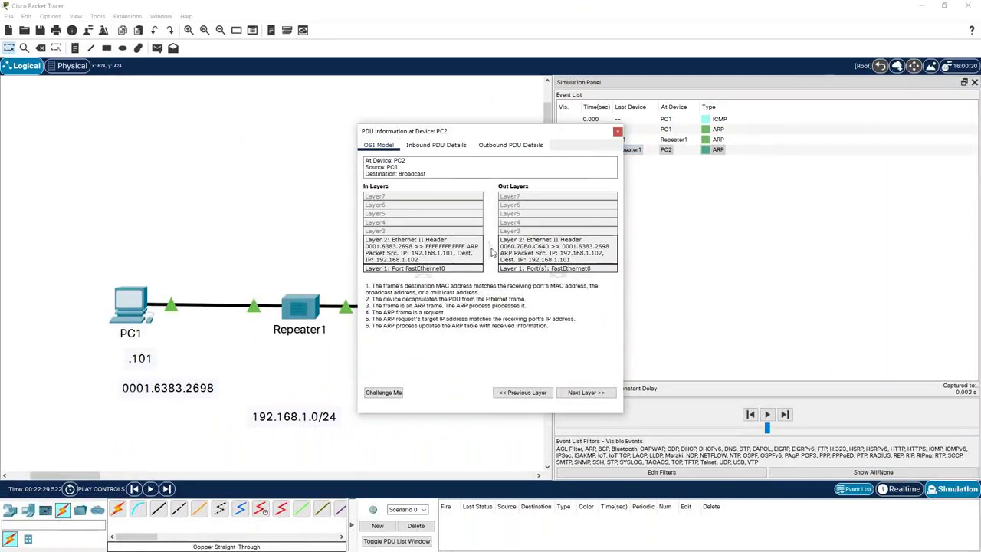
pyautogui.moveTo(511, 239)
pyautogui.mouseDown()
pyautogui.moveTo(541, 242)
pyautogui.moveTo(507, 256)
pyautogui.mouseUp()
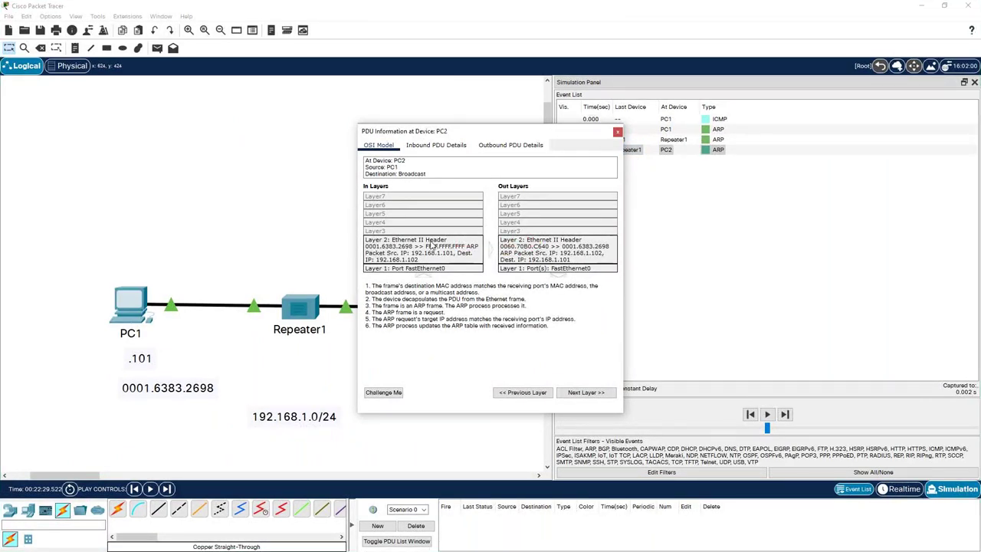
pyautogui.click(519, 256)
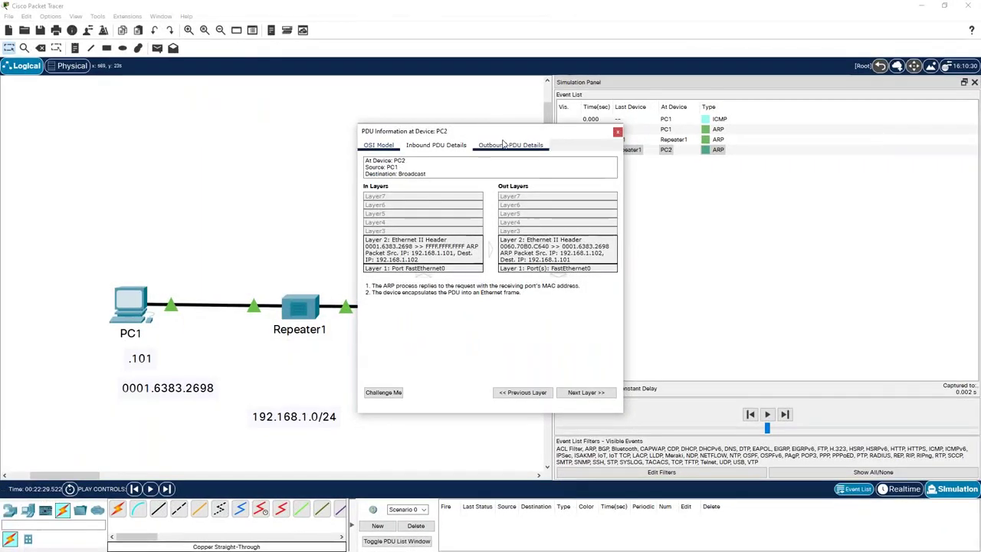
# Show PC2's outbound ARP details, examine the ARP source and target MACs and the Ethernet source and destination addresses, and close the PDU information.
pyautogui.click(506, 147)
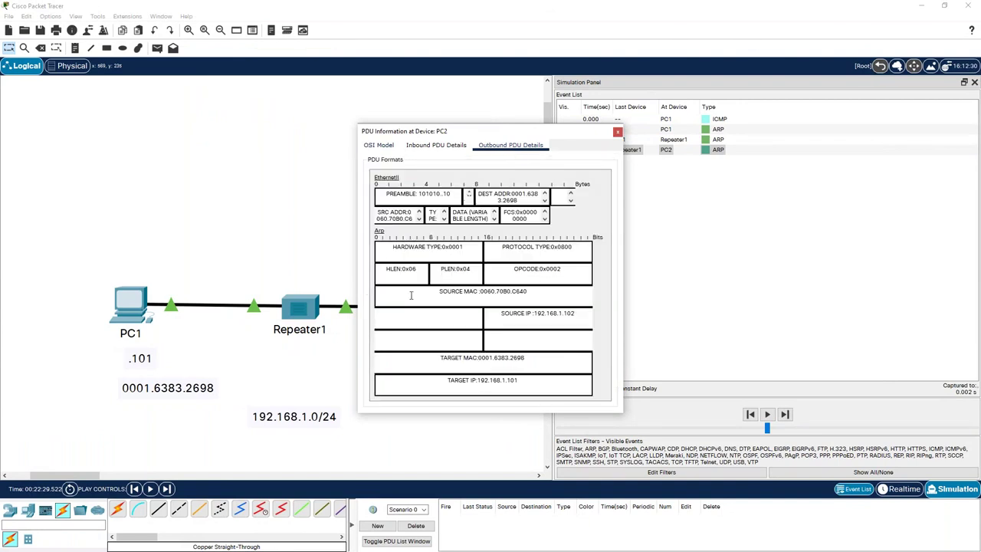
pyautogui.moveTo(426, 352); pyautogui.dragTo(488, 369)
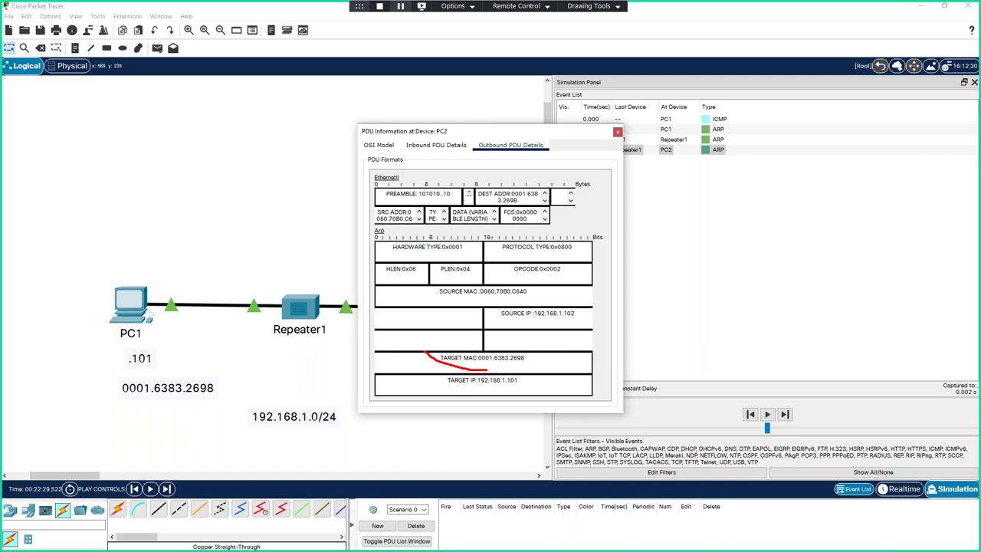
pyautogui.moveTo(442, 286)
pyautogui.mouseDown()
pyautogui.moveTo(511, 297)
pyautogui.moveTo(533, 284)
pyautogui.moveTo(429, 281)
pyautogui.moveTo(460, 309)
pyautogui.mouseUp()
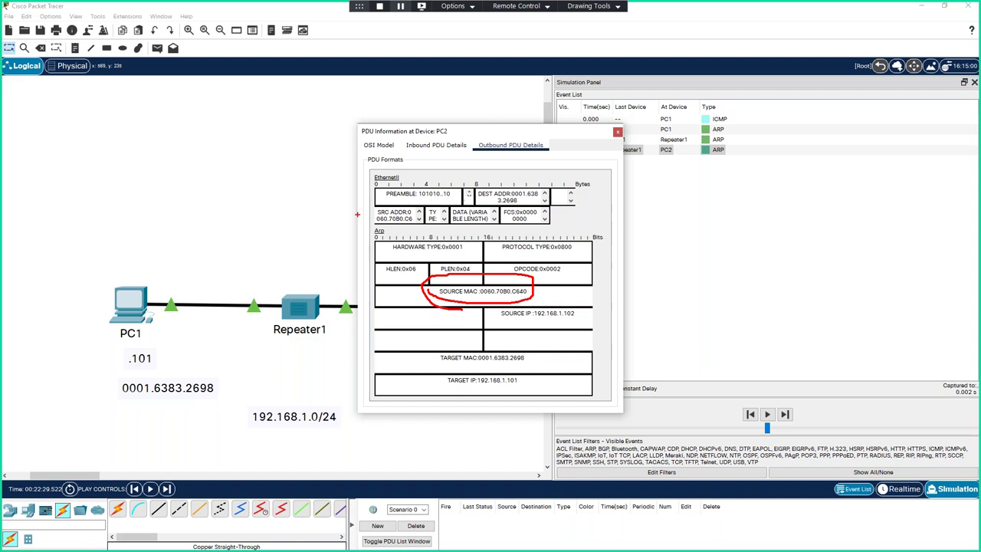
pyautogui.moveTo(356, 224)
pyautogui.mouseDown()
pyautogui.moveTo(389, 255)
pyautogui.moveTo(404, 229)
pyautogui.mouseUp()
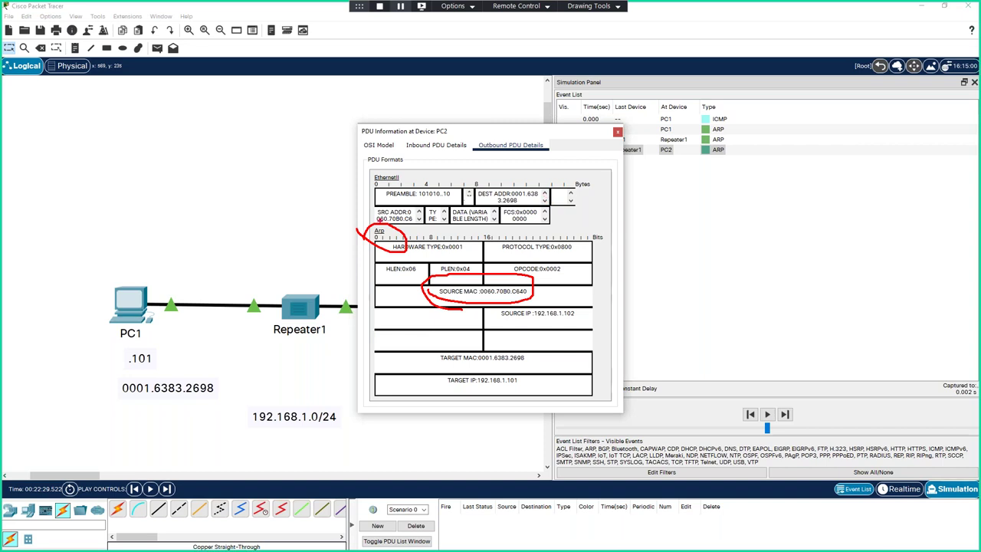
pyautogui.moveTo(420, 220); pyautogui.dragTo(376, 204)
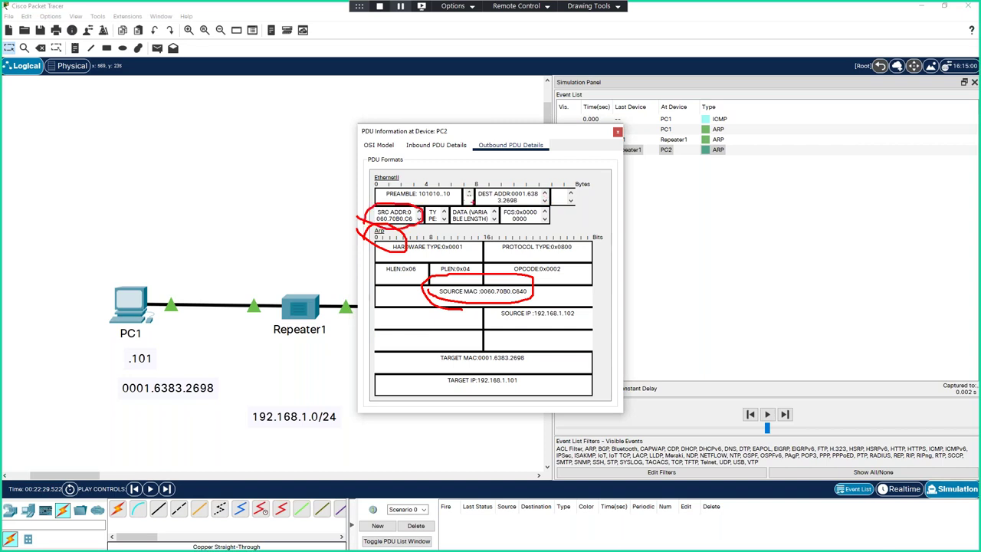
pyautogui.moveTo(544, 196)
pyautogui.mouseDown()
pyautogui.moveTo(483, 194)
pyautogui.moveTo(547, 191)
pyautogui.mouseUp()
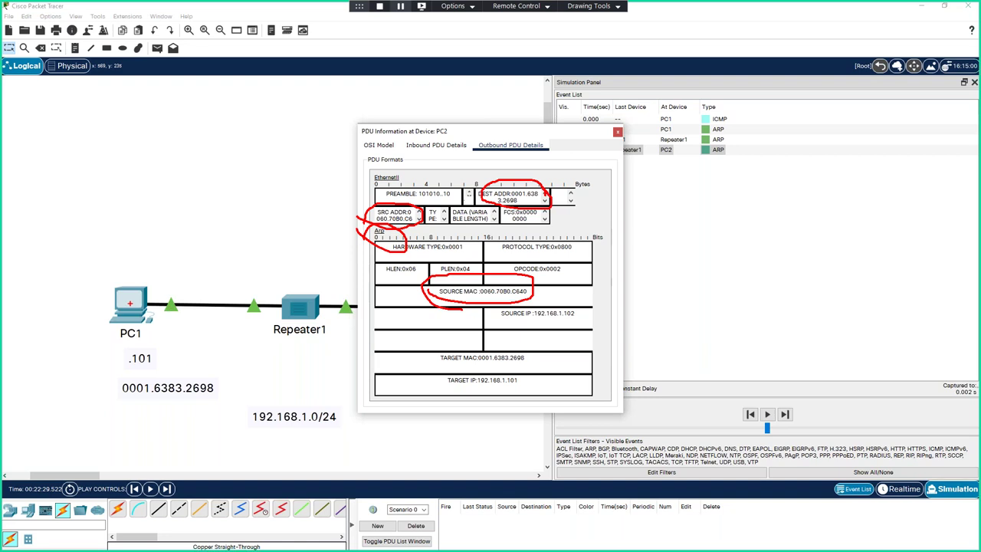
pyautogui.press('Escape')
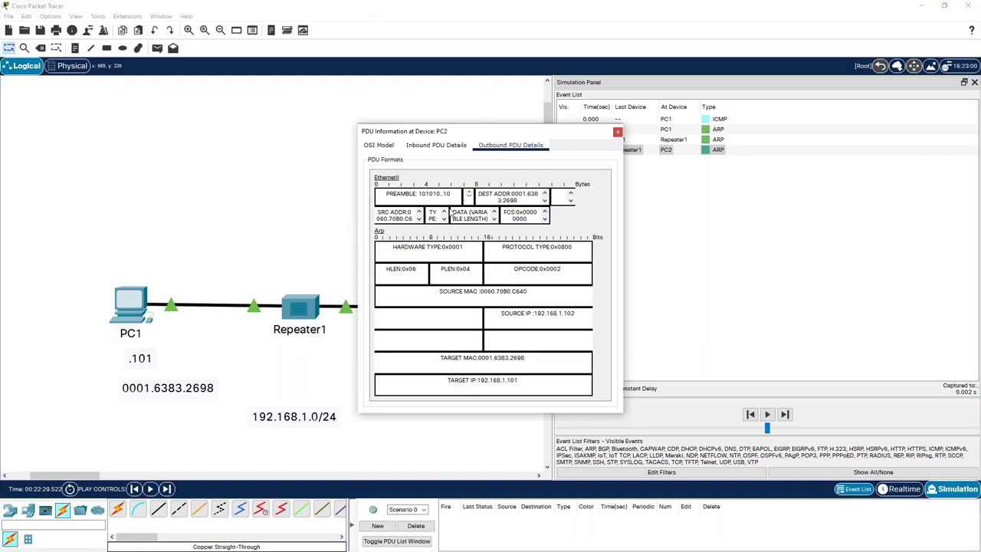
pyautogui.click(617, 132)
# Forward the ARP reply from PC2 through Repeater1 back to PC1.
pyautogui.click(784, 414)
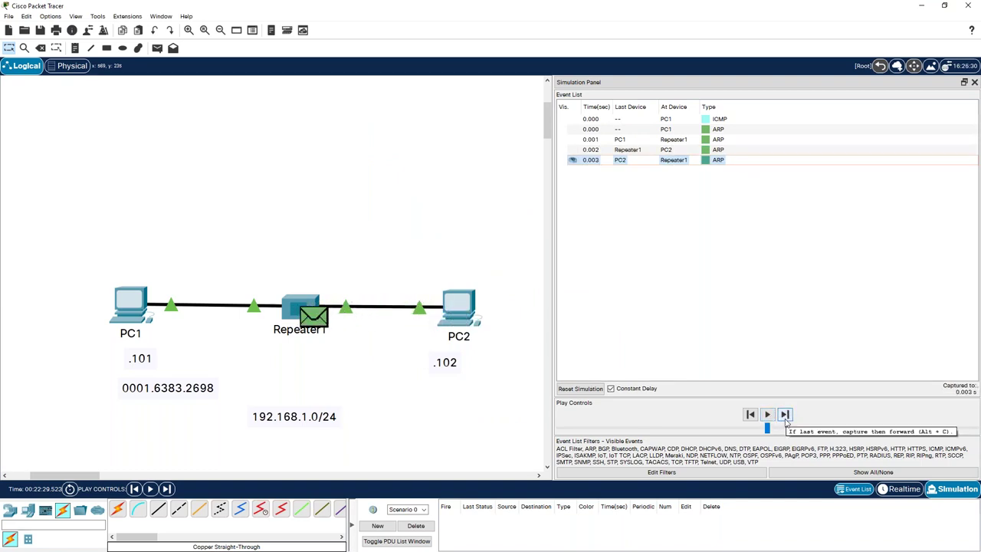
pyautogui.click(785, 418)
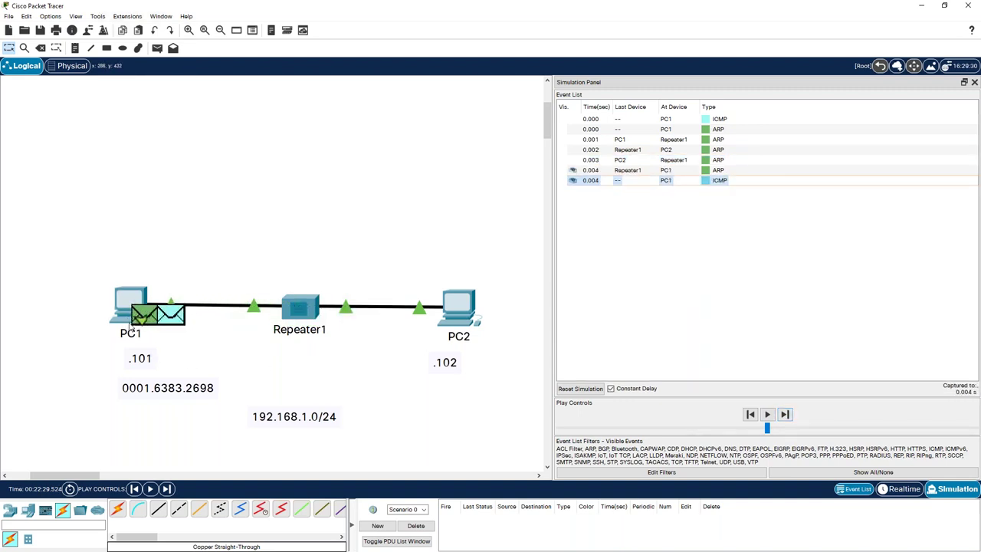
pyautogui.moveTo(130, 326)
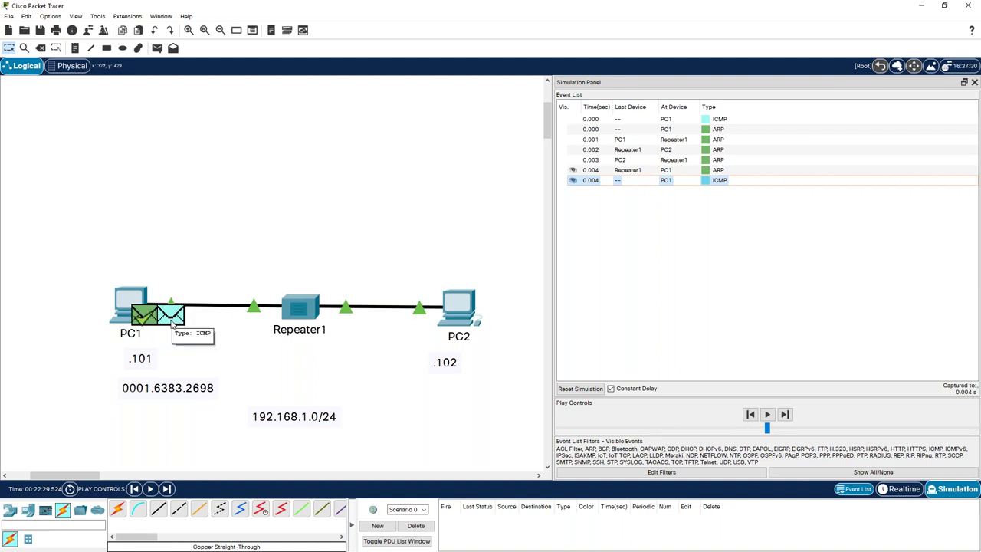
# Forward the first ICMP packet event by event from PC1 through Repeater1 to PC2, and its reply back to PC1.
pyautogui.click(785, 415)
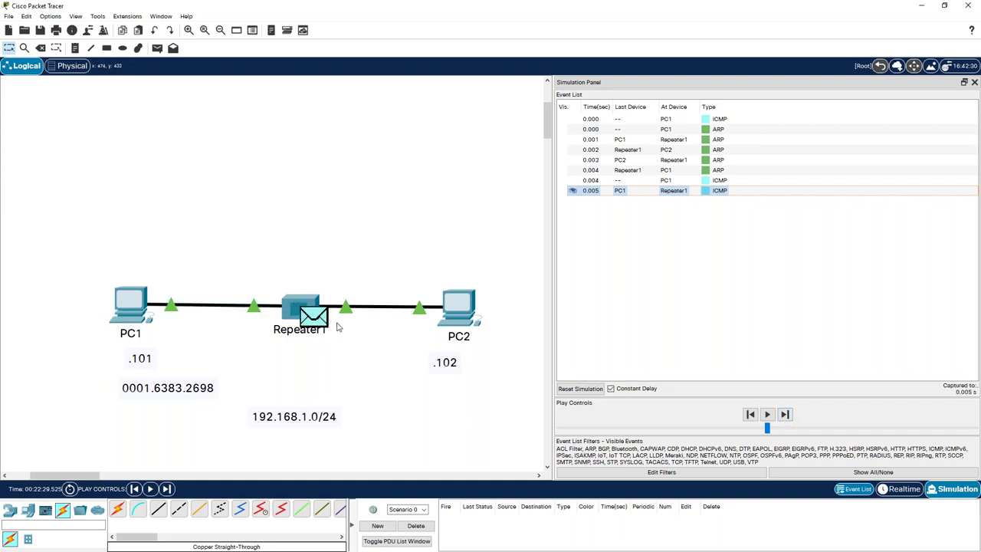
pyautogui.click(785, 414)
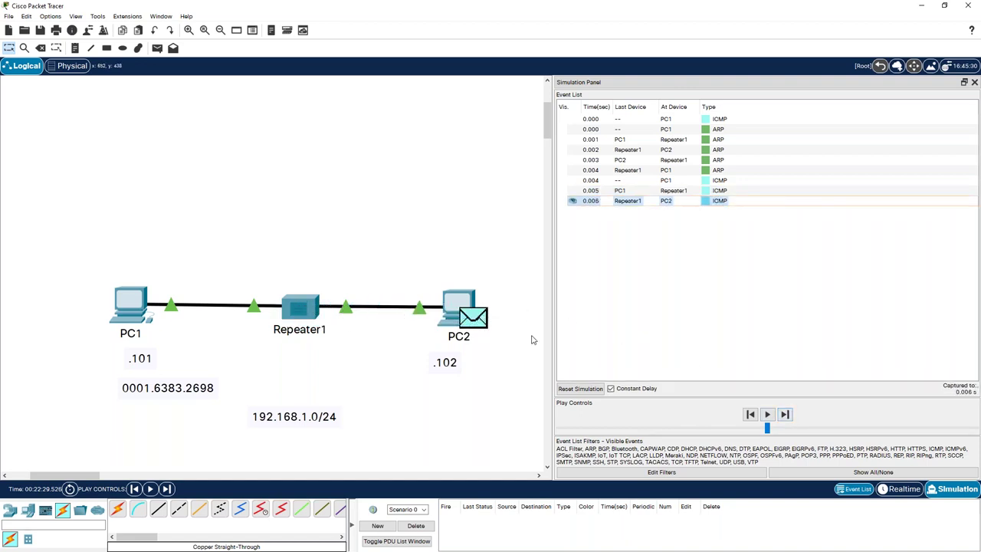
pyautogui.click(785, 415)
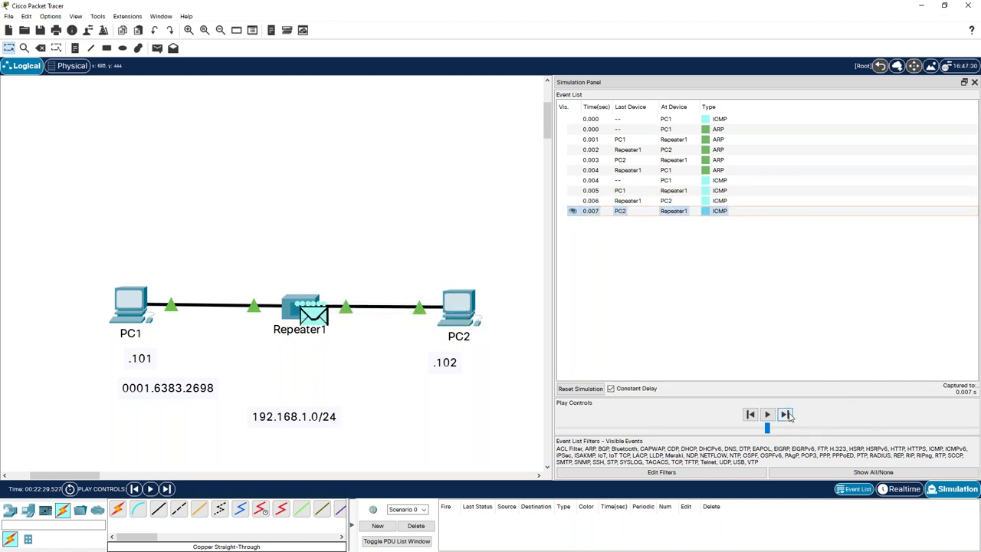
pyautogui.click(785, 414)
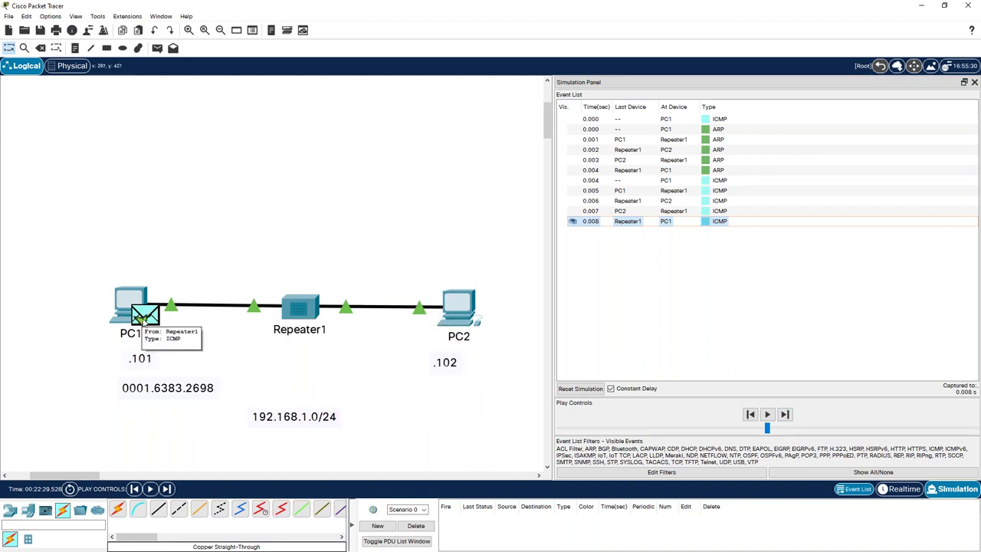
# Forward the second ICMP packet event by event from PC1 through Repeater1 to PC2, and its reply back to PC1.
pyautogui.click(785, 414)
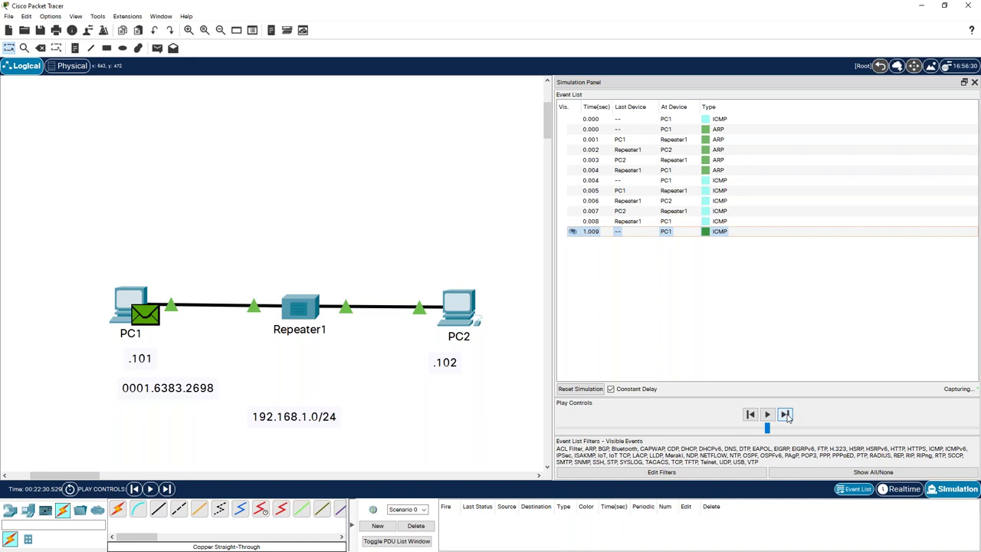
pyautogui.click(784, 414)
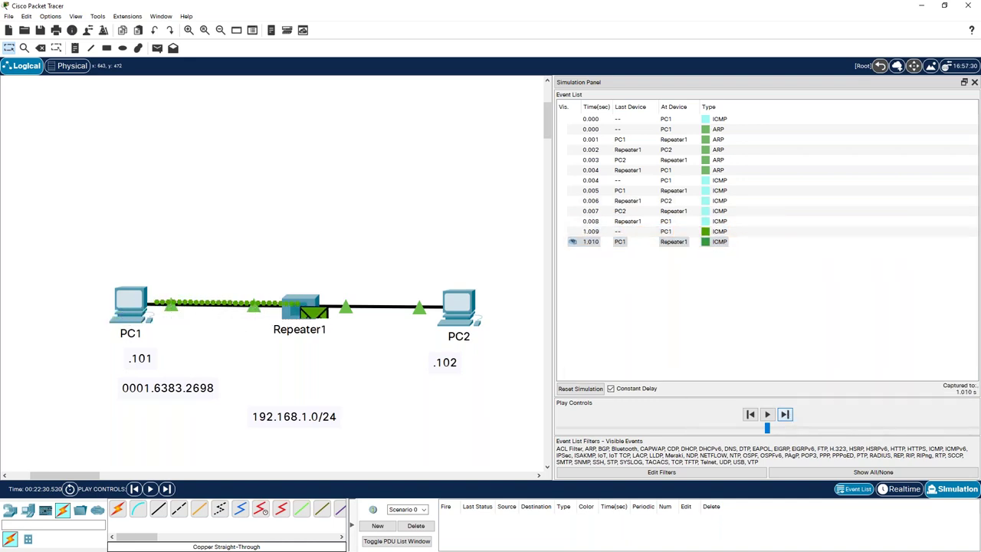
pyautogui.click(785, 413)
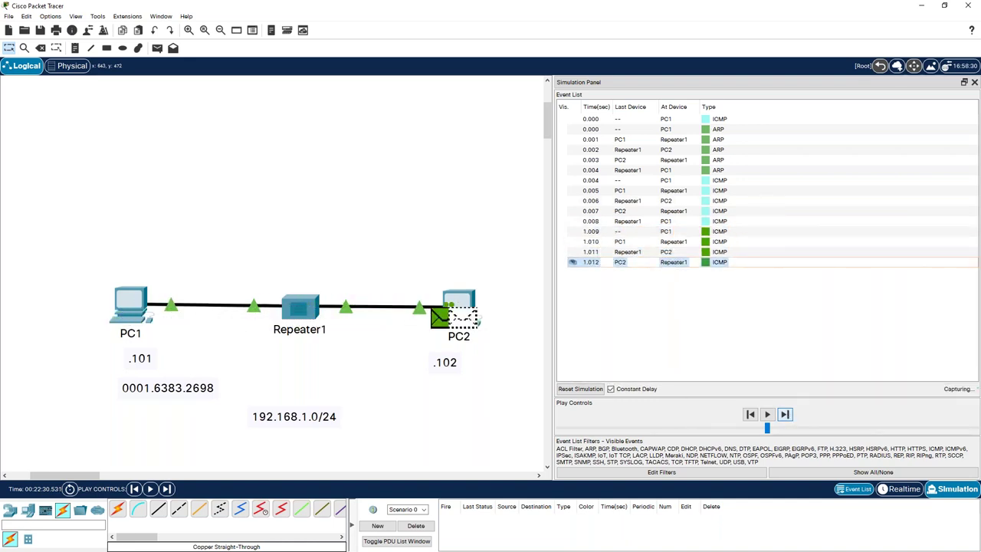
pyautogui.click(784, 413)
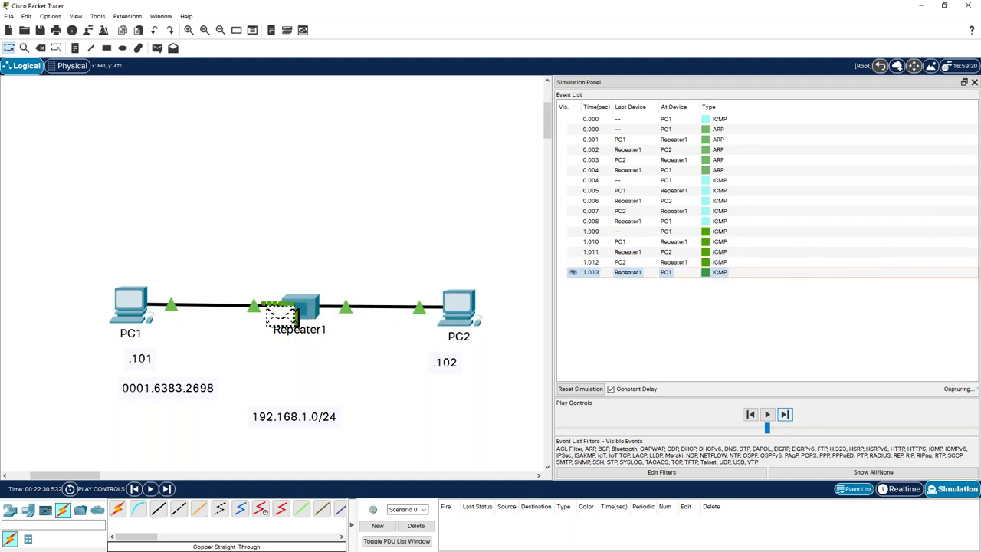
# Forward the third ICMP packet event by event from PC1 through Repeater1 to PC2, and its reply back to PC1.
pyautogui.click(784, 414)
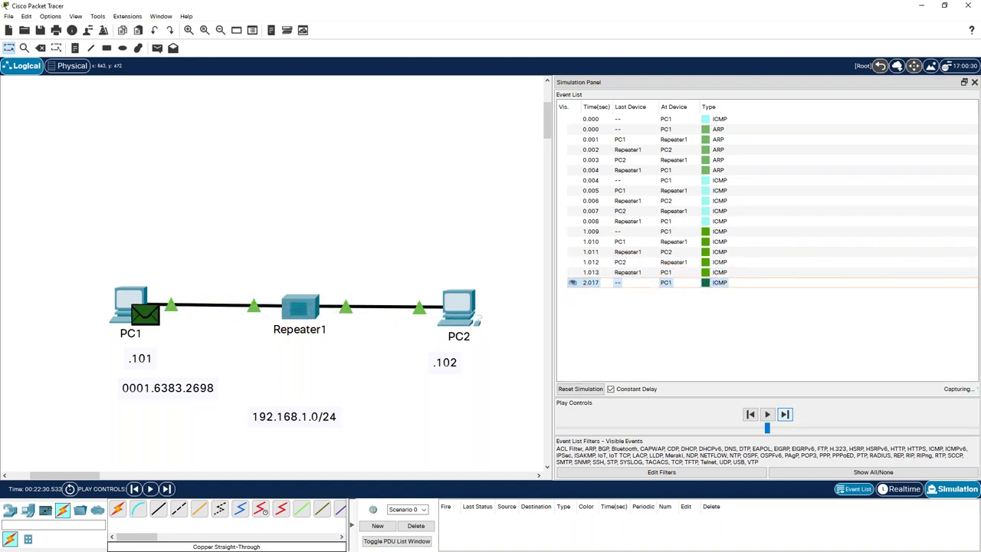
pyautogui.click(784, 414)
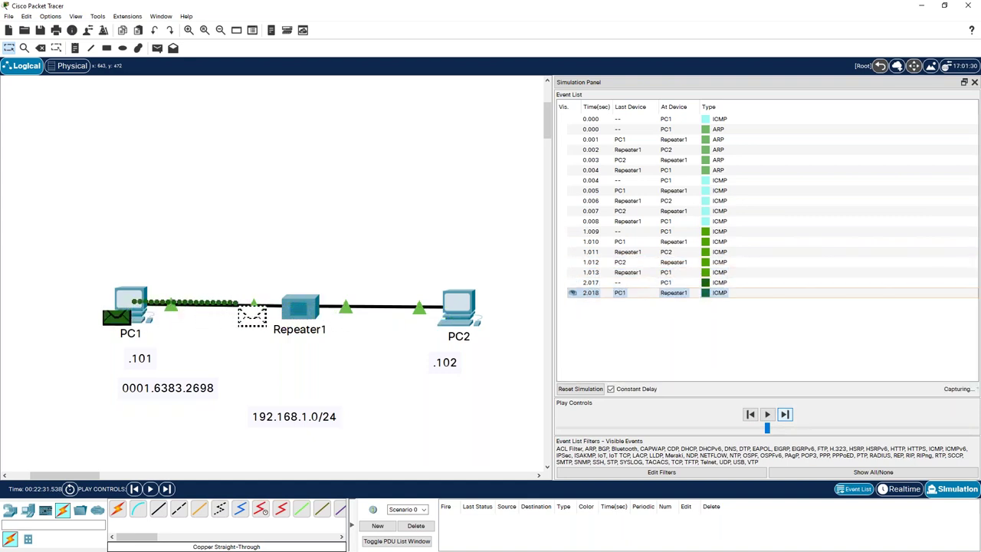
pyautogui.click(785, 414)
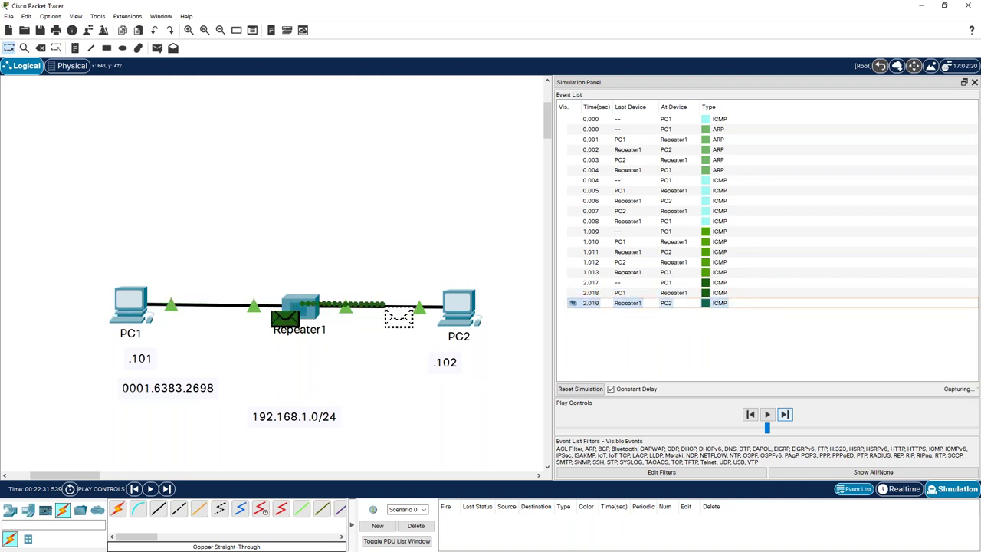
pyautogui.click(785, 414)
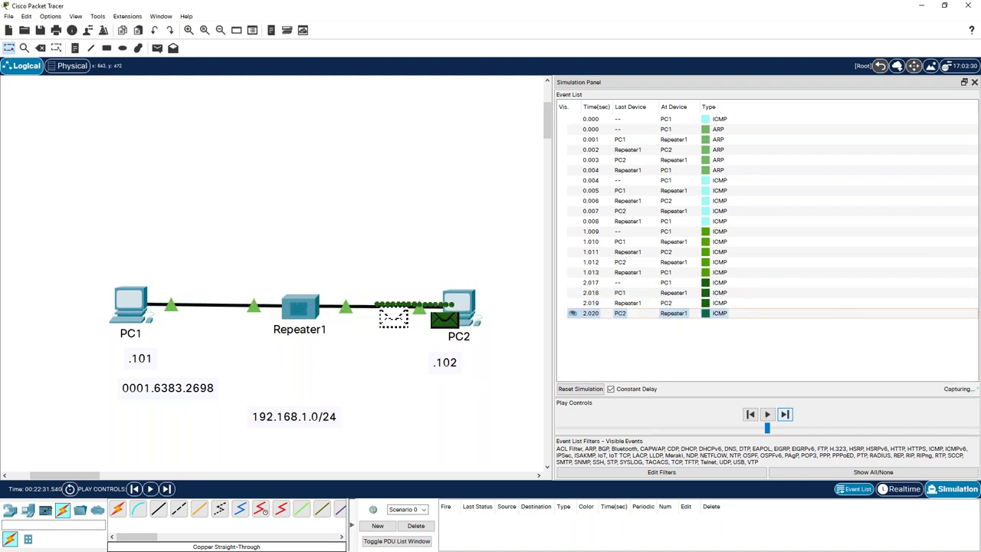
pyautogui.click(785, 413)
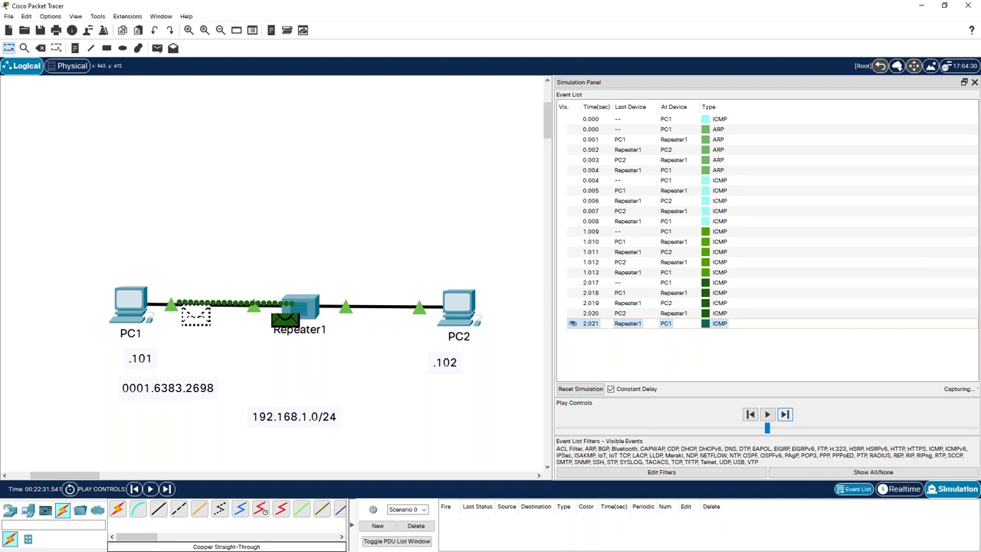
# Forward the fourth ICMP packet from PC1 through Repeater1 until it reaches PC2.
pyautogui.click(784, 414)
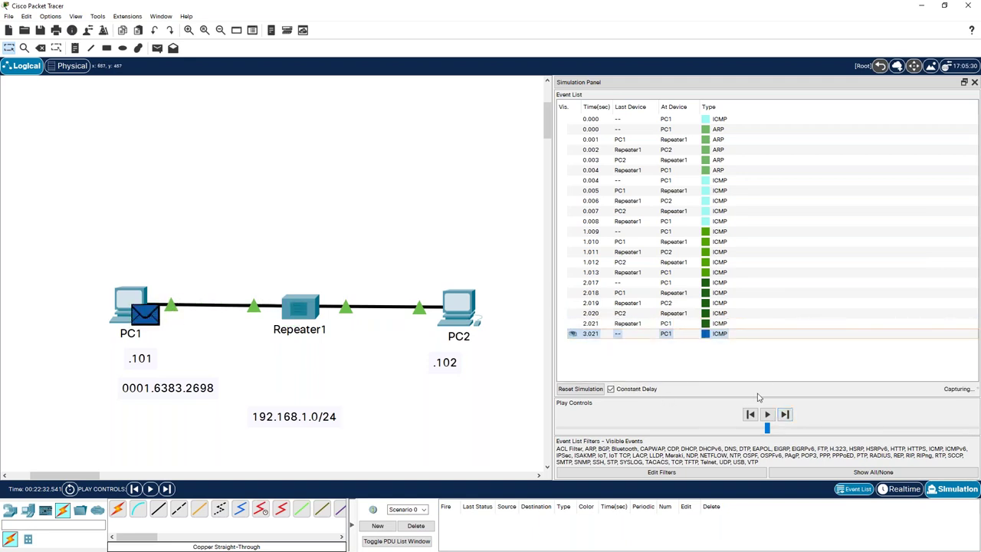
pyautogui.click(785, 414)
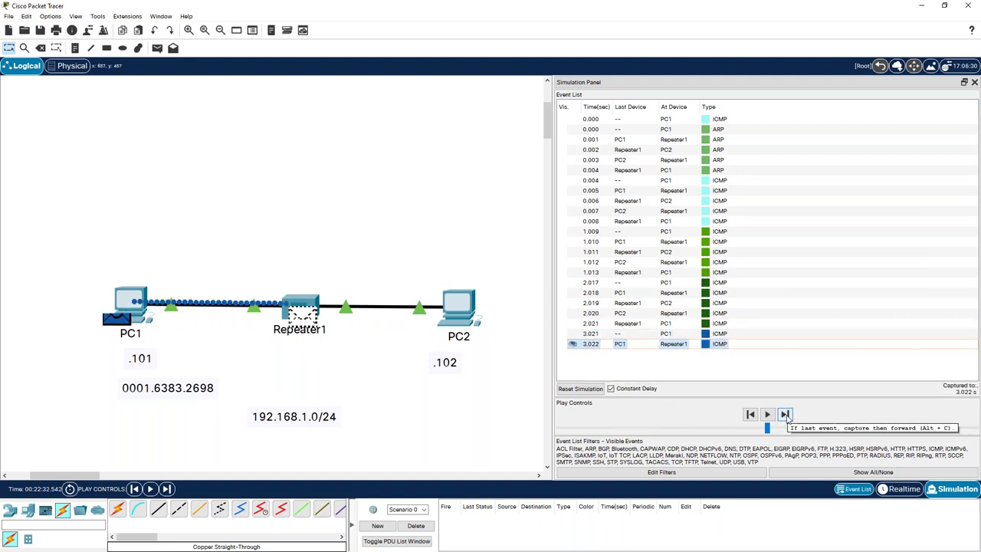
pyautogui.click(785, 414)
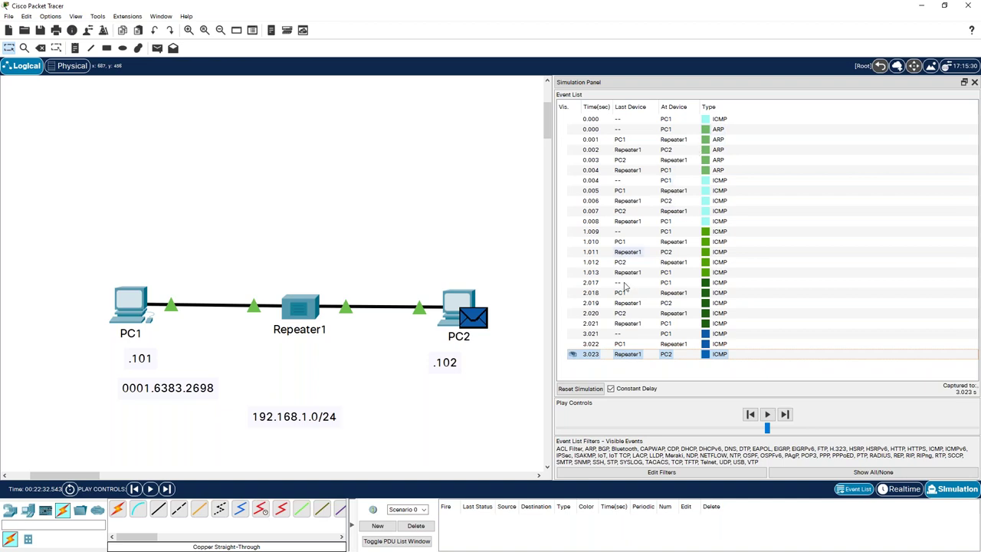
# Show the PDU information of the first ARP event at PC1 from the event list, and close it.
pyautogui.click(720, 129)
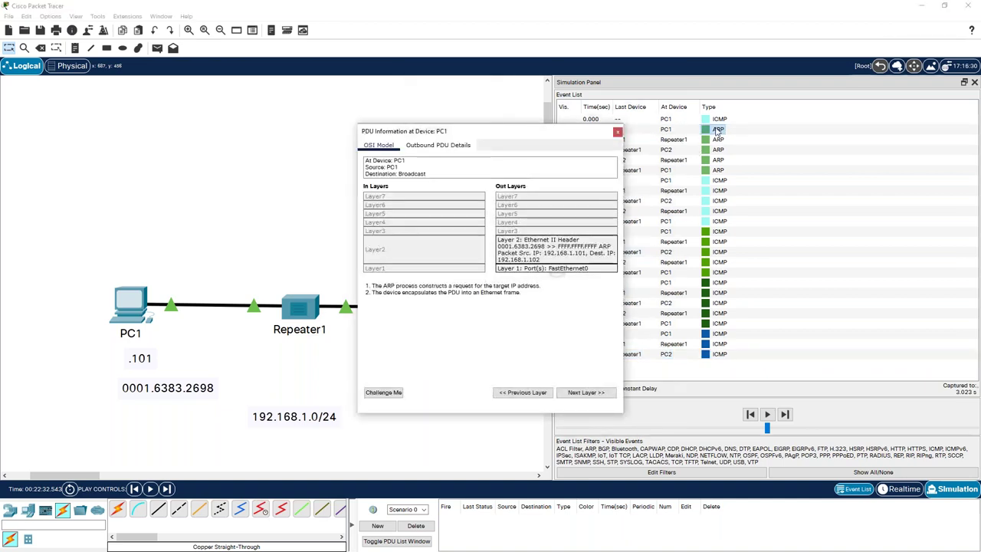
pyautogui.moveTo(609, 133); pyautogui.dragTo(496, 137)
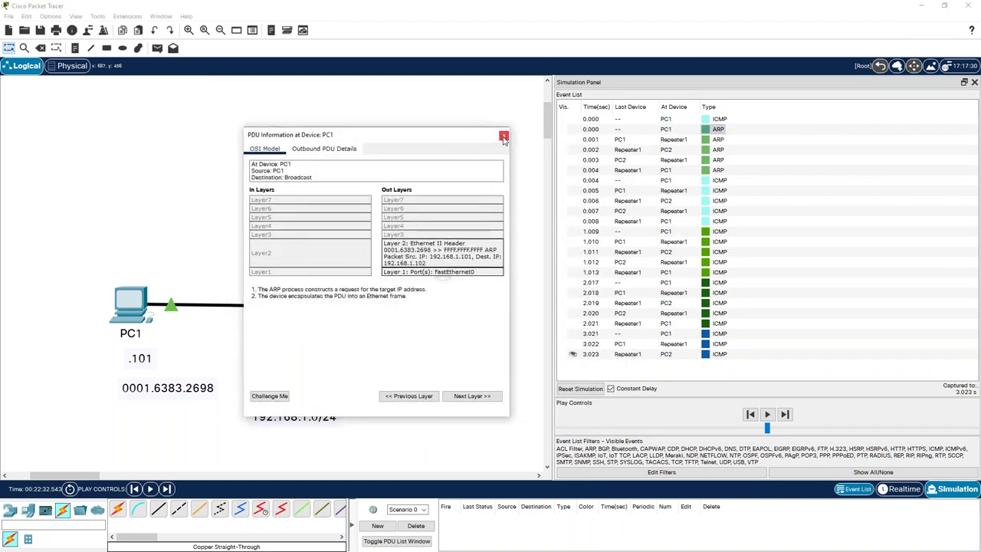
pyautogui.click(503, 137)
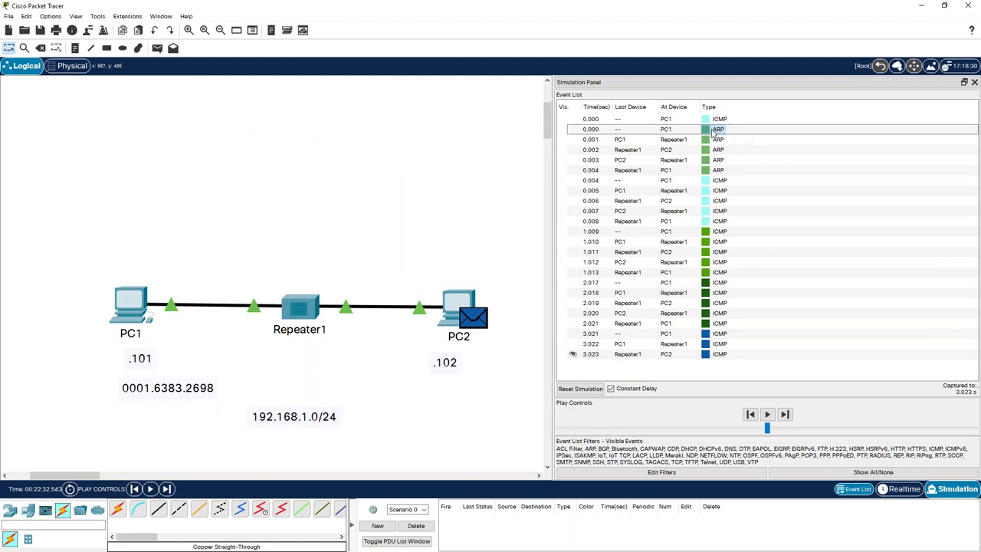
pyautogui.click(714, 130)
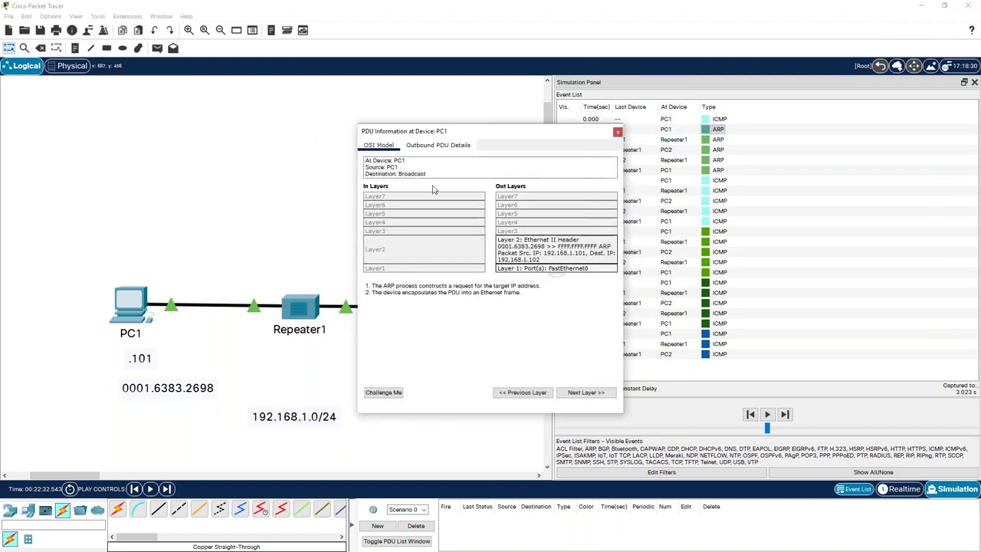
pyautogui.click(617, 132)
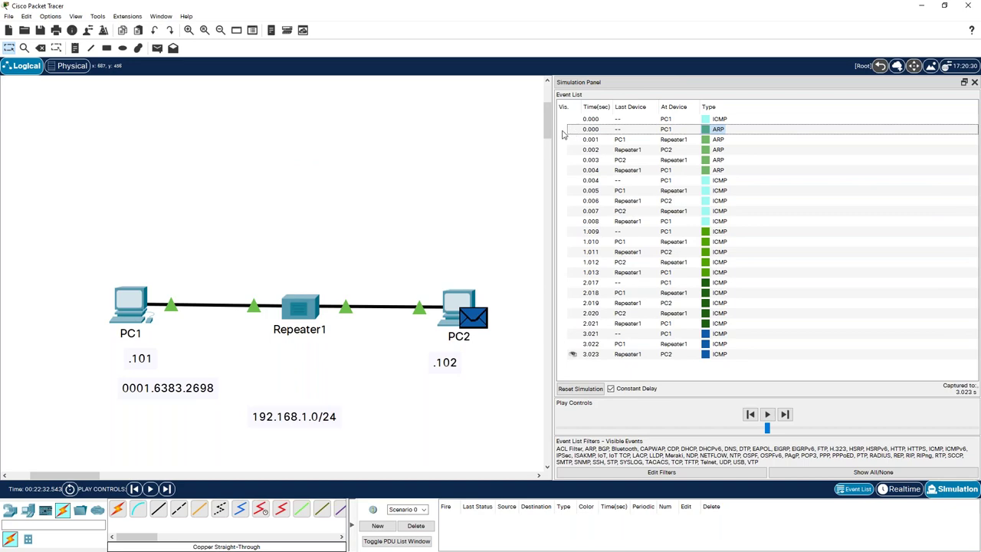
# Jump the simulation back to PC1's ARP event at 0.000 s, examine which events are marked visible, and close the PDU information.
pyautogui.click(565, 134)
pyautogui.moveTo(562, 136); pyautogui.dragTo(489, 158)
pyautogui.moveTo(587, 117)
pyautogui.mouseDown()
pyautogui.moveTo(557, 115)
pyautogui.moveTo(564, 142)
pyautogui.moveTo(582, 108)
pyautogui.mouseUp()
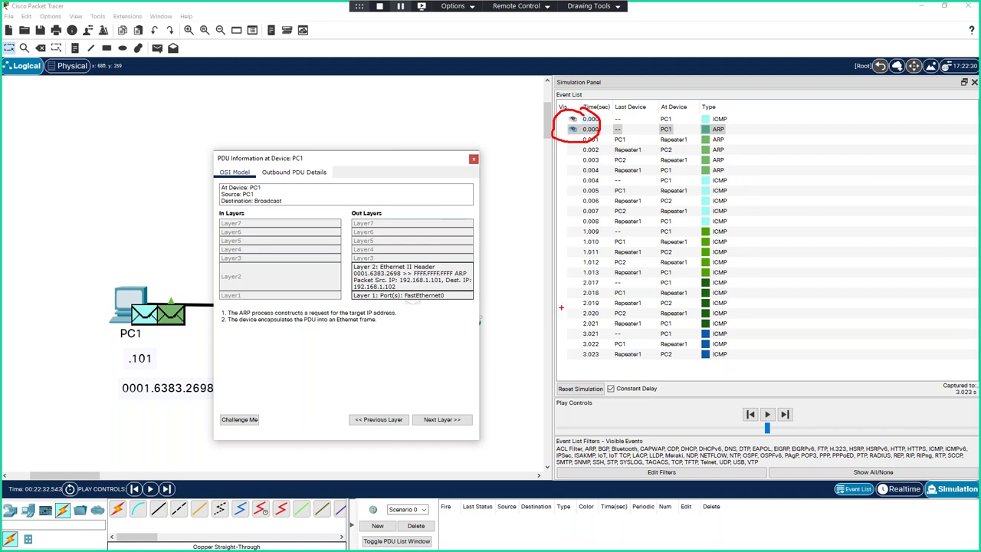
pyautogui.press('Escape')
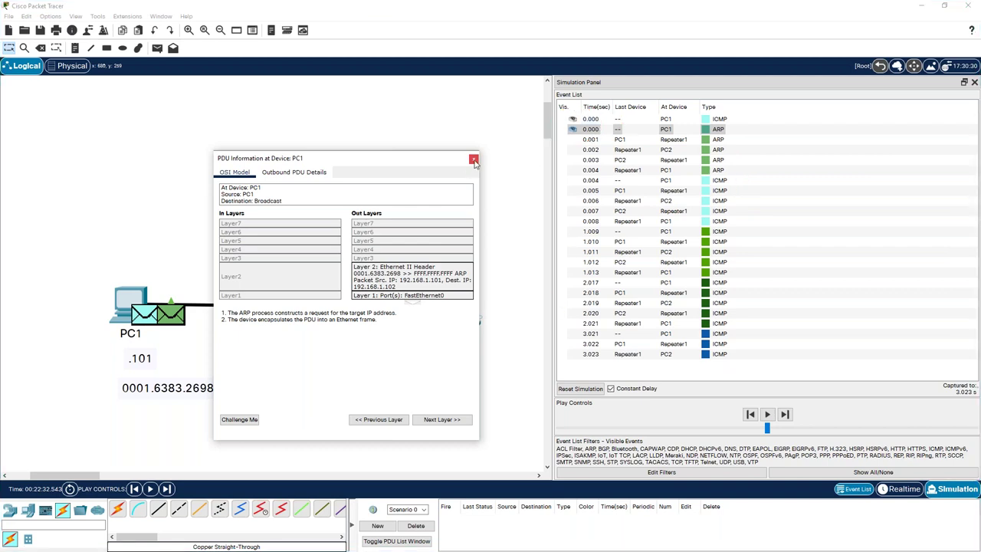
pyautogui.click(473, 160)
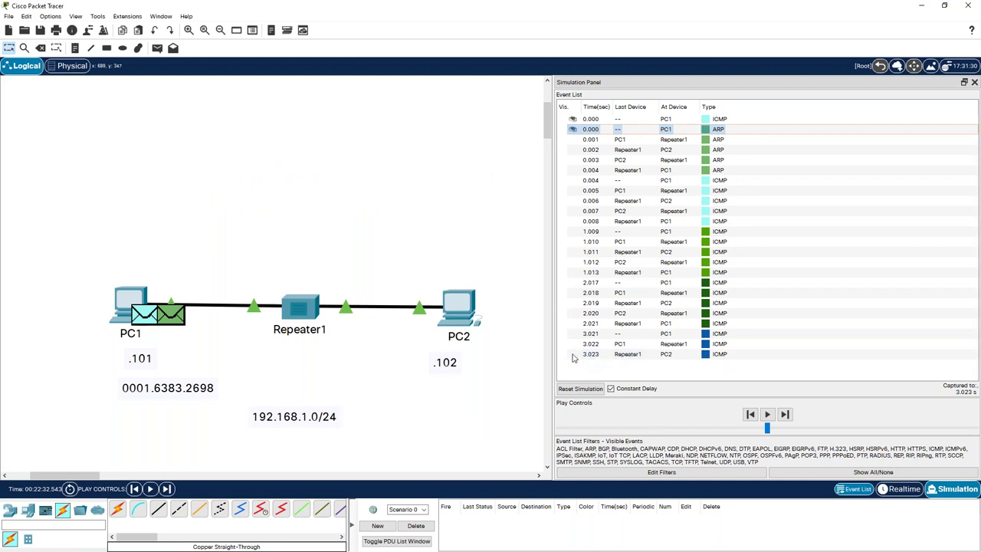
# Return the simulation to PC2's ICMP event at 3.023 s and close its PDU information.
pyautogui.click(566, 358)
pyautogui.click(565, 357)
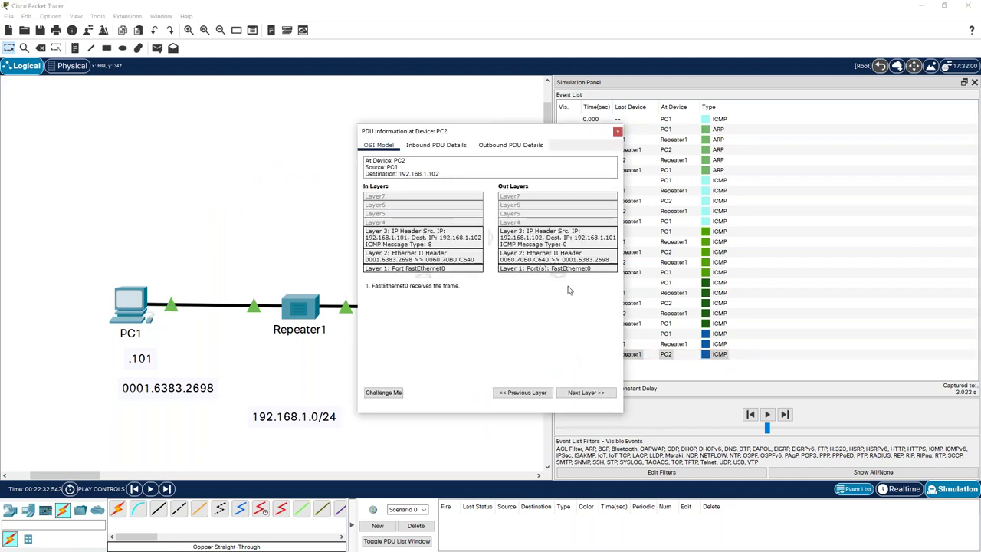
pyautogui.click(618, 132)
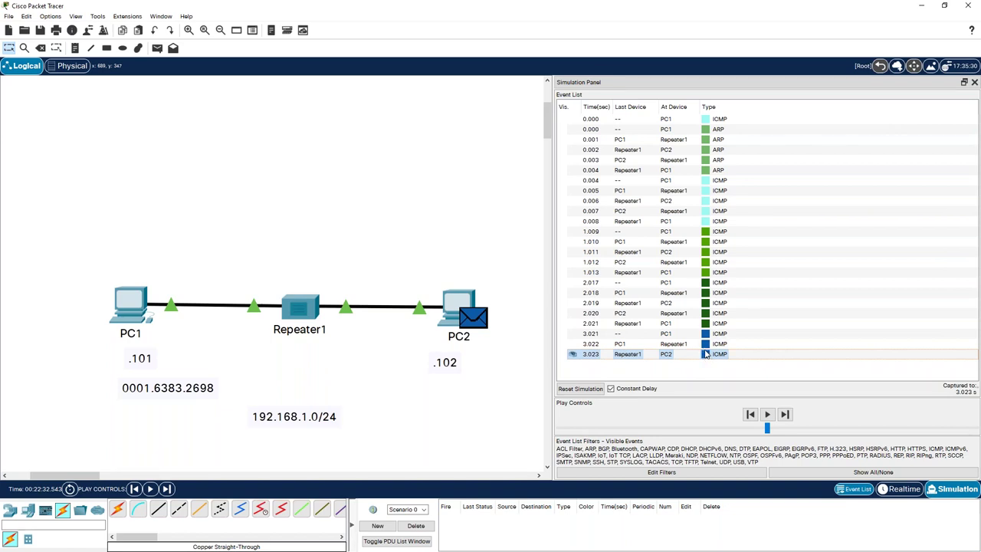
# Open the PDU information of the ICMP packet at PC2 and examine the outbound Layer 3, Layer 2 and Layer 1 explanations.
pyautogui.click(476, 322)
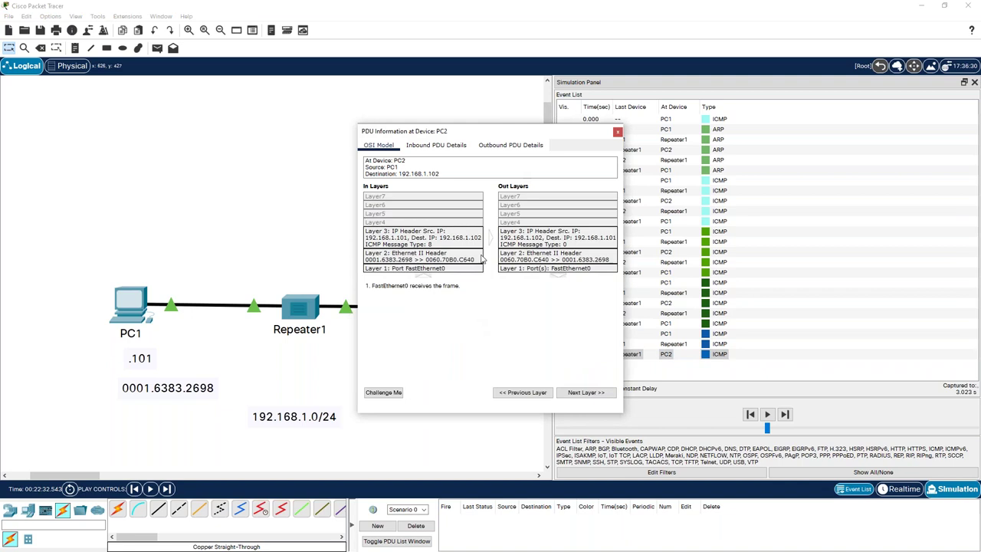
pyautogui.click(526, 242)
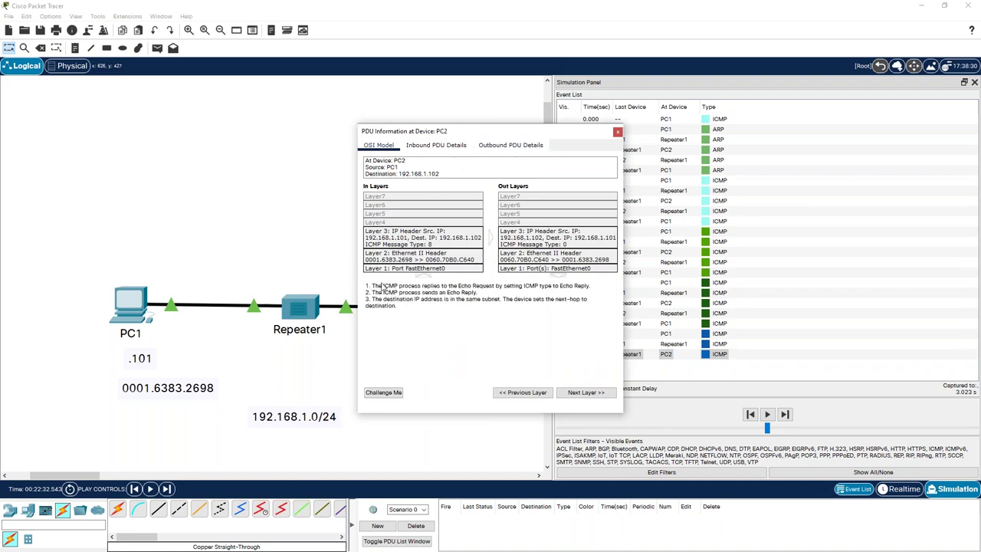
pyautogui.click(560, 258)
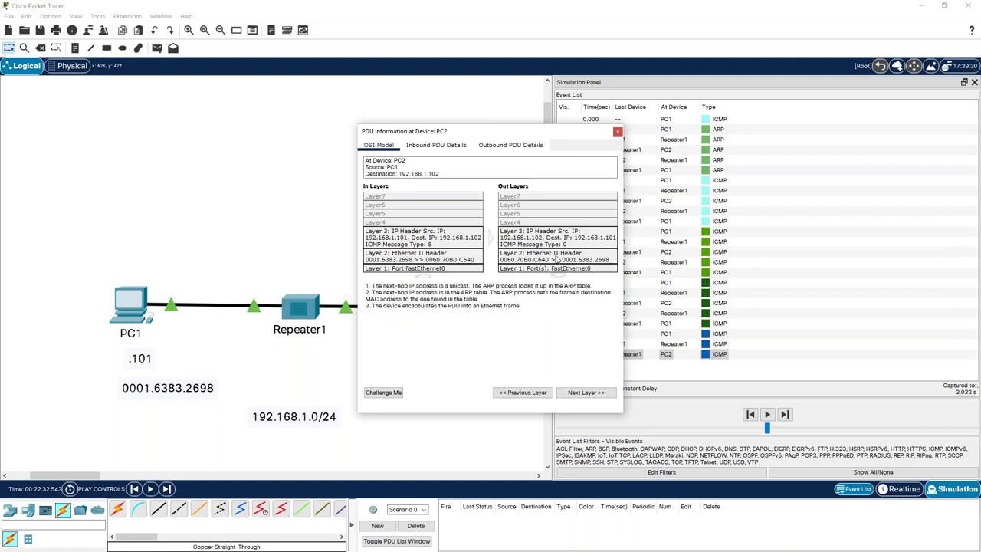
pyautogui.click(547, 269)
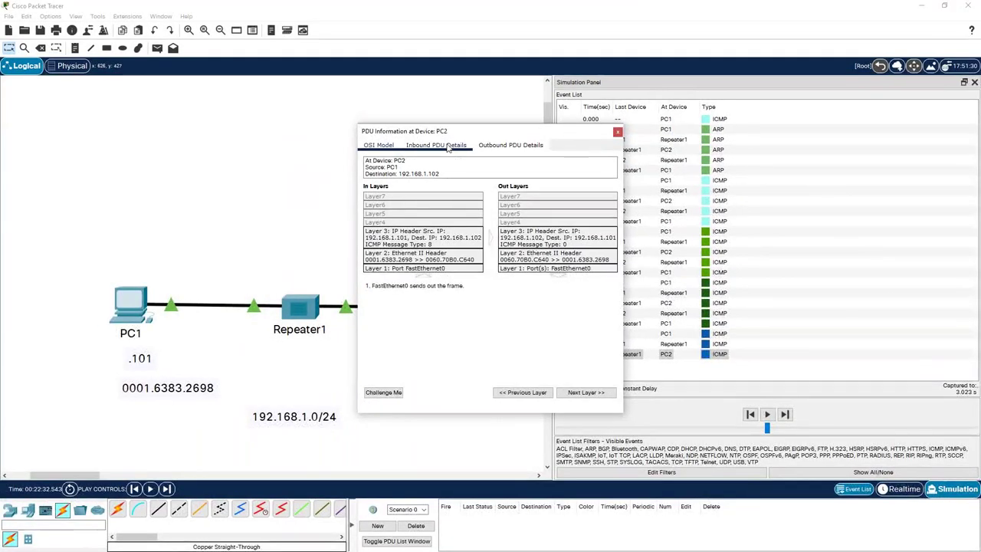
# Examine the inbound and outbound PDU details of PC2's ICMP packet, and close the PDU information.
pyautogui.click(437, 146)
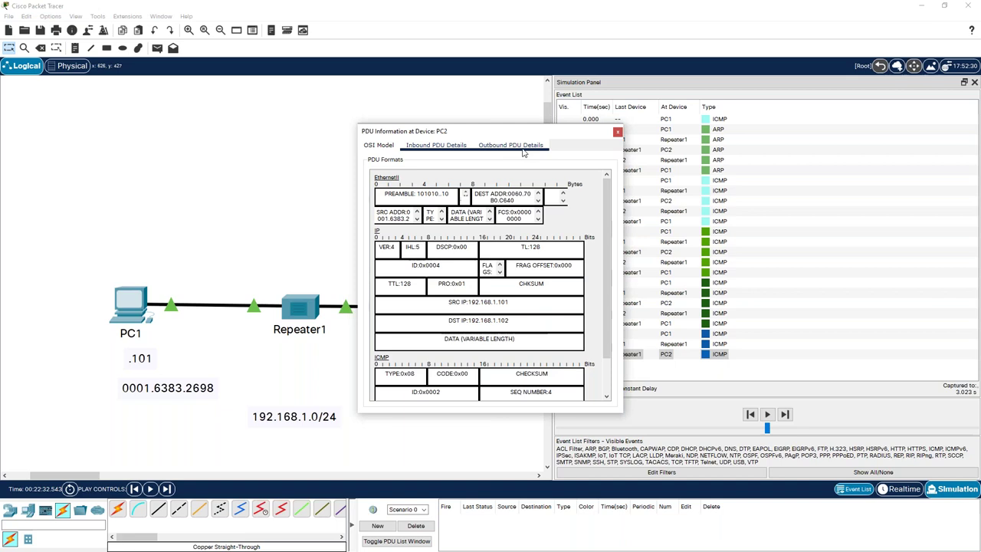
pyautogui.scroll(-1, 523, 272)
pyautogui.scroll(1, 523, 272)
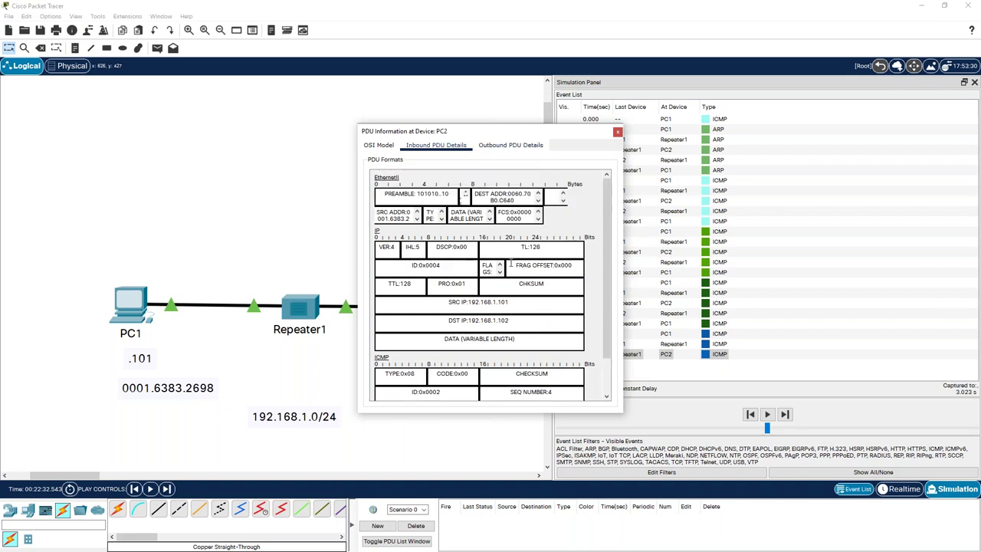
pyautogui.click(506, 145)
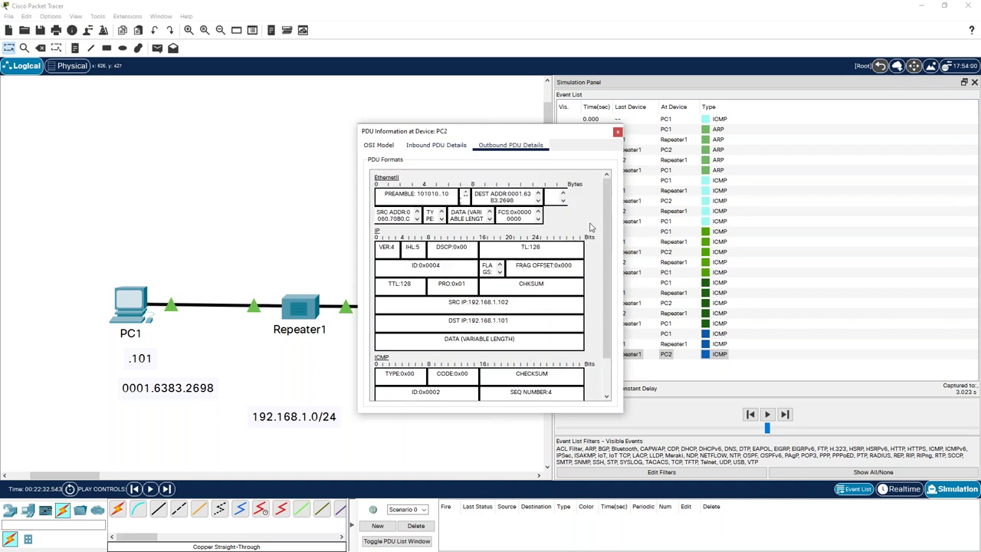
pyautogui.click(617, 132)
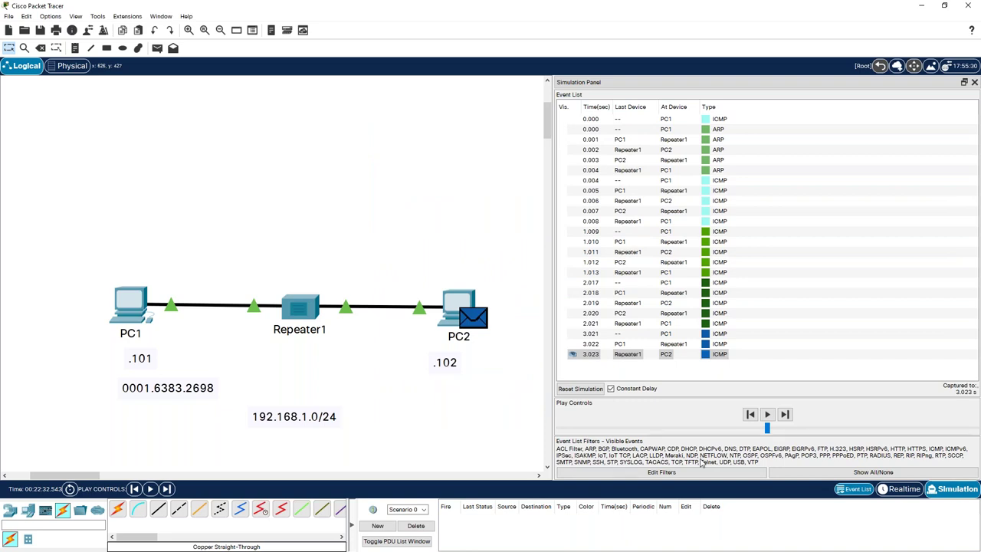